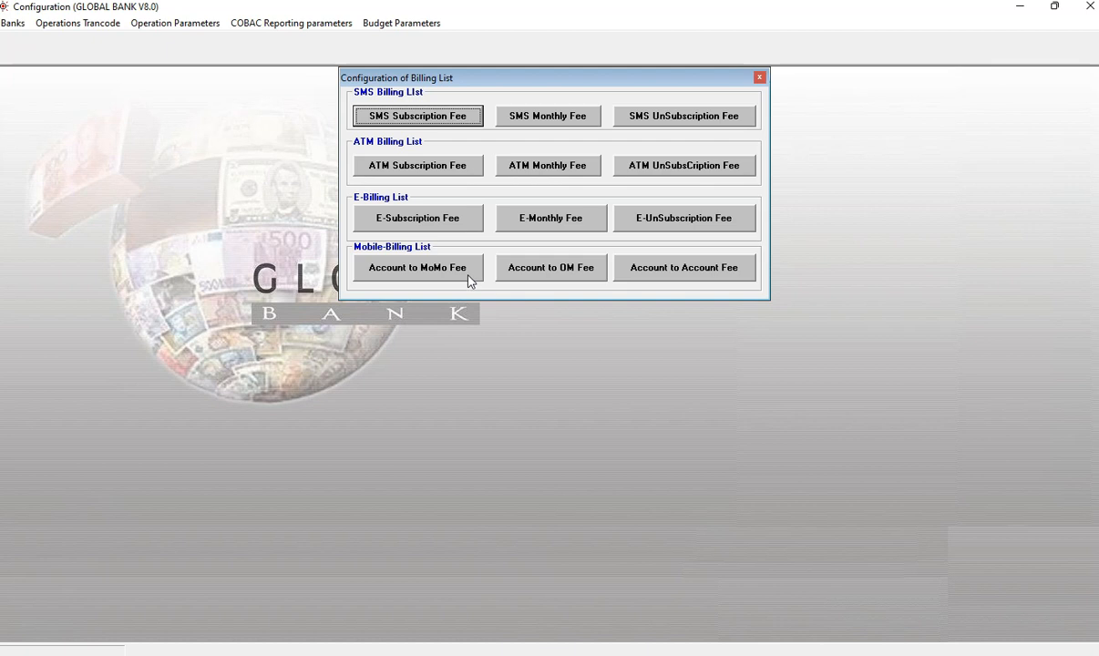
Step: Open the Account to MoMo Fee configuration and start a new fee operation
{"action": "left_click", "coordinate": [442, 271]}
{"action": "left_click", "coordinate": [448, 273]}
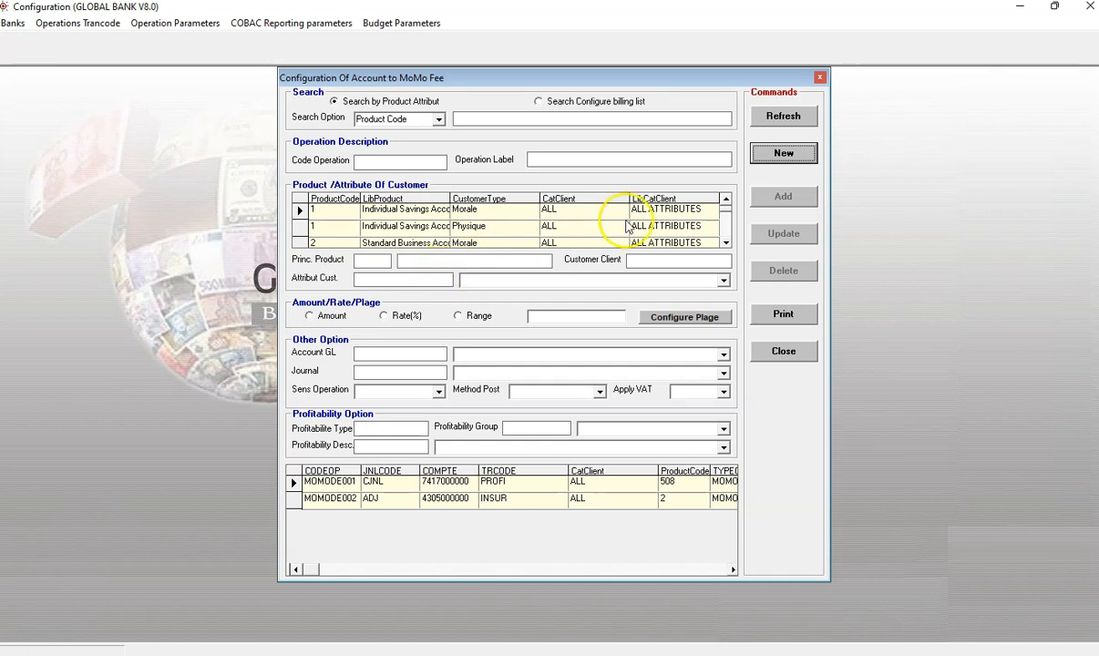
{"action": "left_click", "coordinate": [754, 162]}
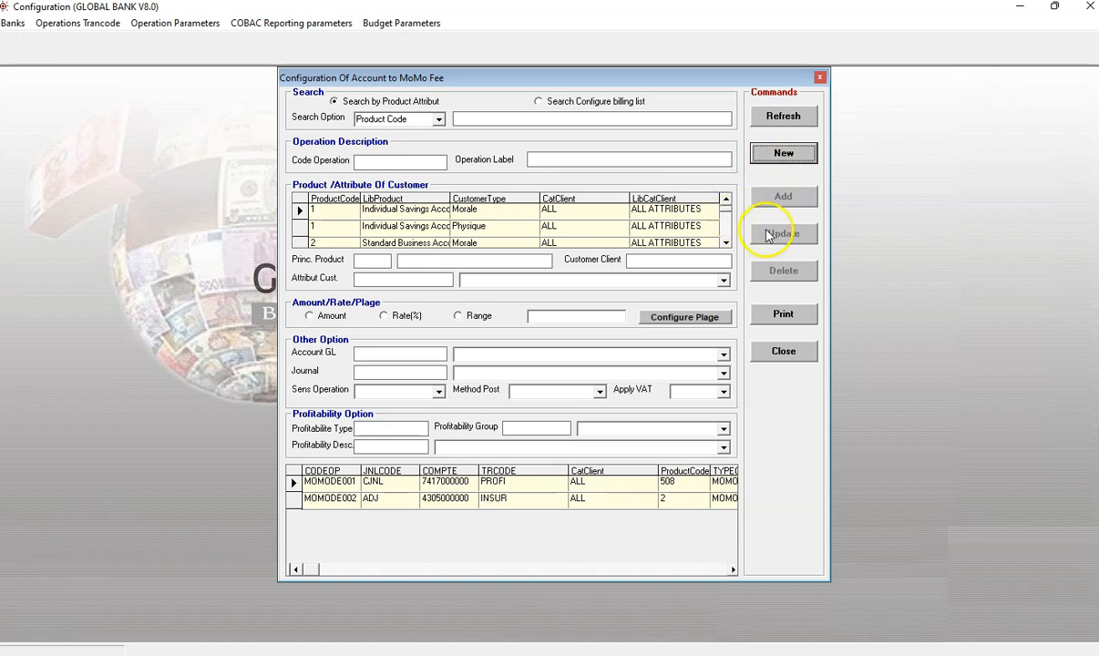
{"action": "left_click", "coordinate": [781, 154]}
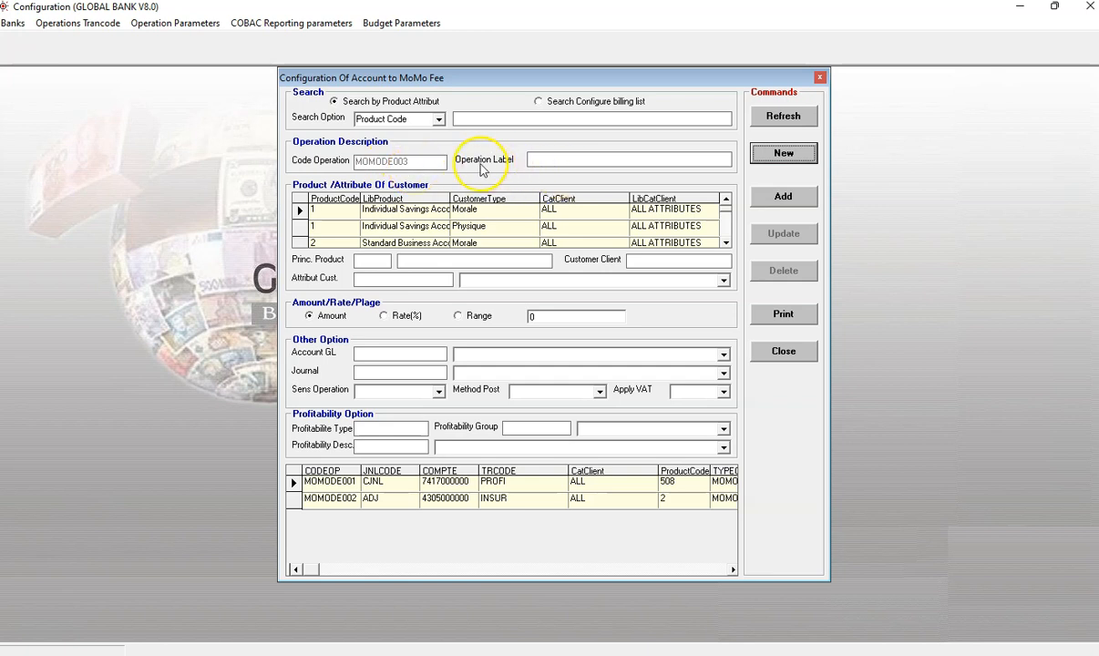
Step: Select the Standard Business Account product for Morale customers and set the fee type to Range
{"action": "left_click", "coordinate": [542, 161]}
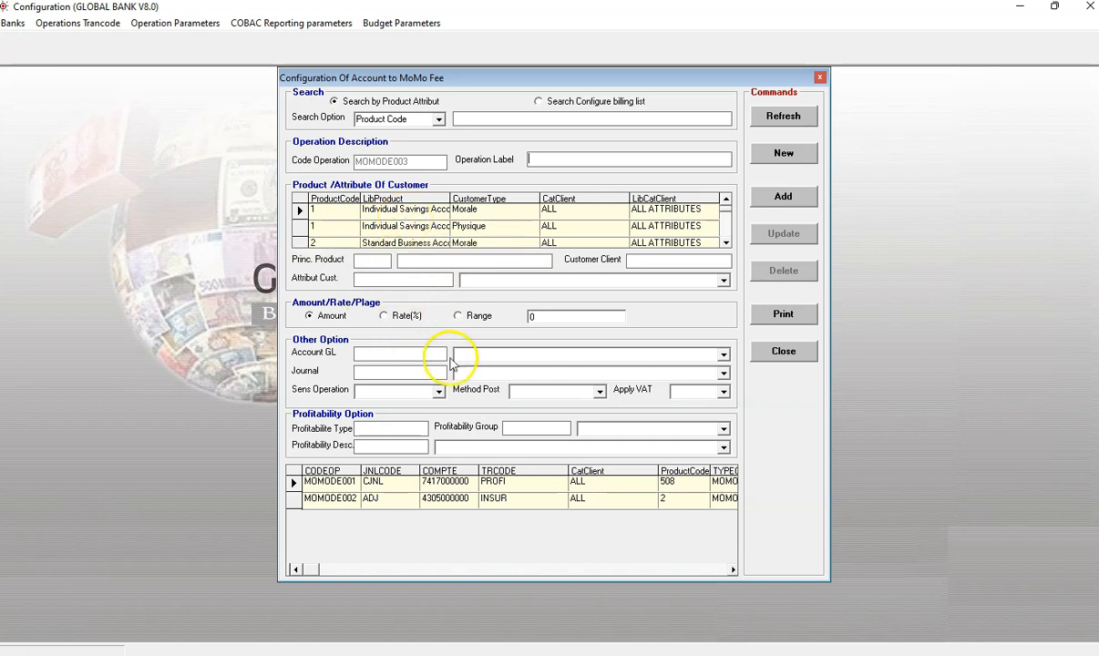
{"action": "left_click", "coordinate": [398, 244]}
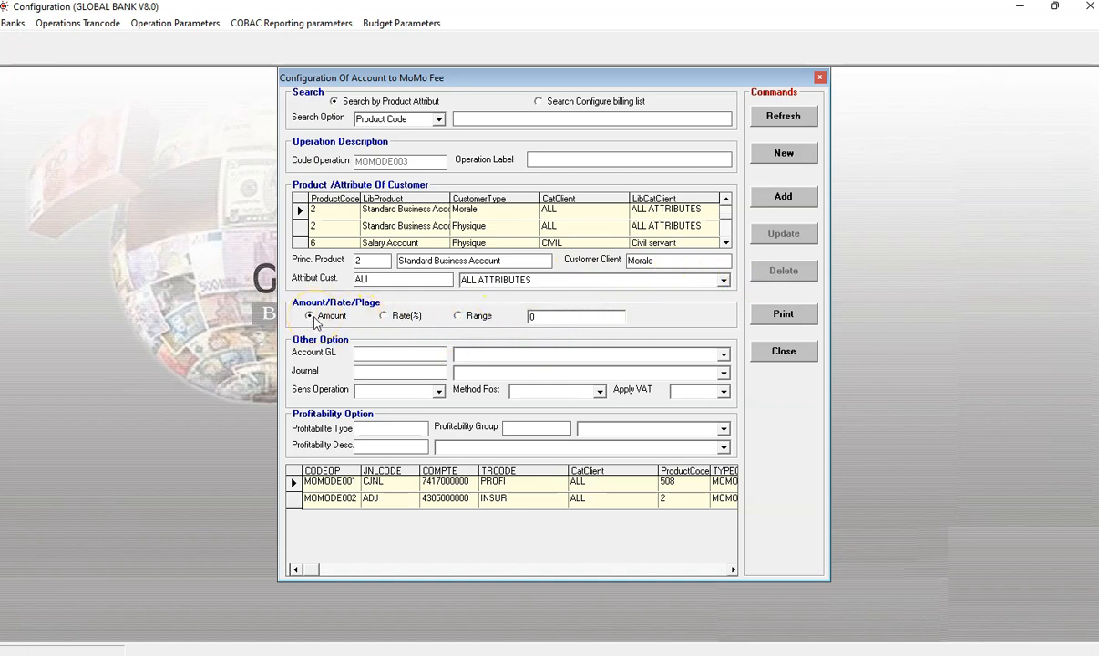
{"action": "left_click", "coordinate": [462, 319]}
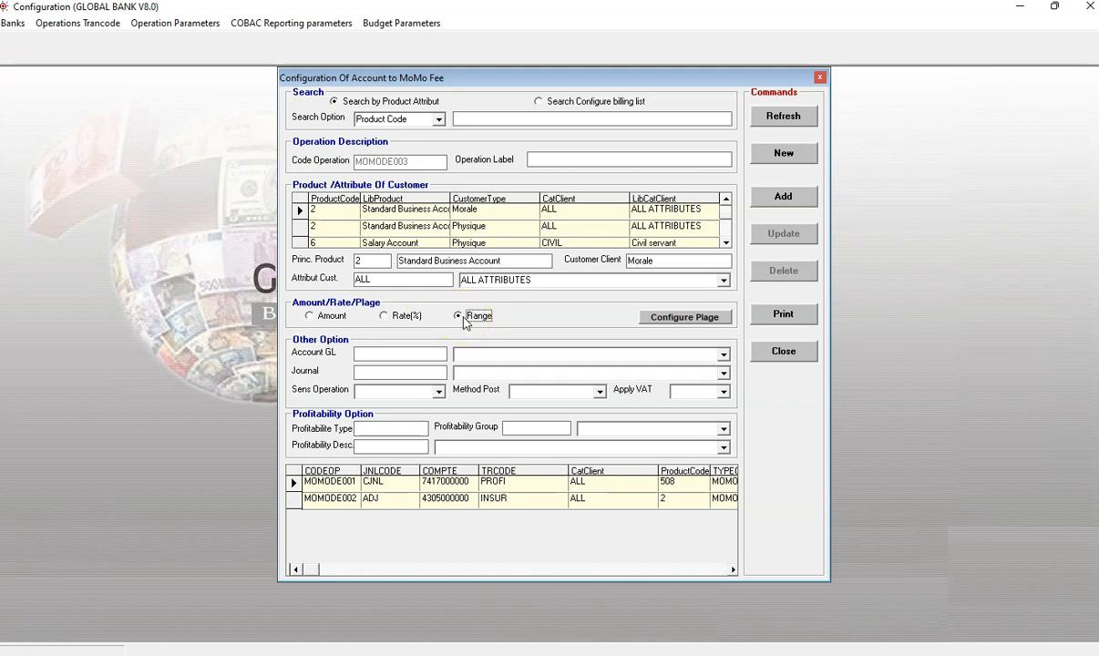
Step: Open the range configuration and add a range from 1 to 10000 with an Amount fee of 125
{"action": "left_click", "coordinate": [699, 318]}
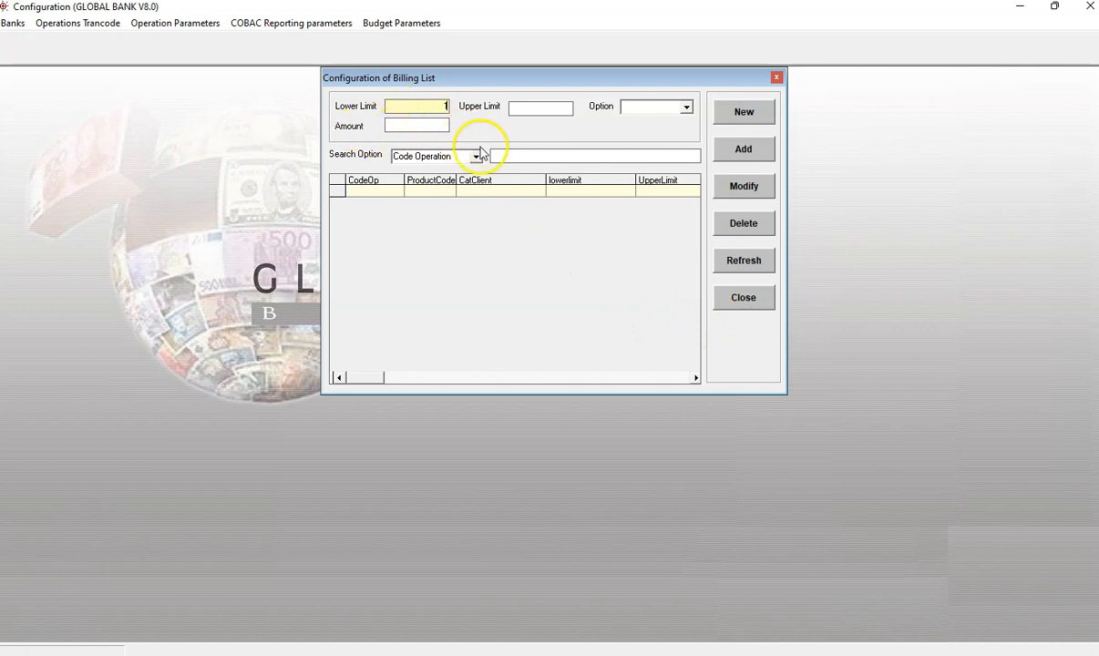
{"action": "left_click", "coordinate": [566, 107]}
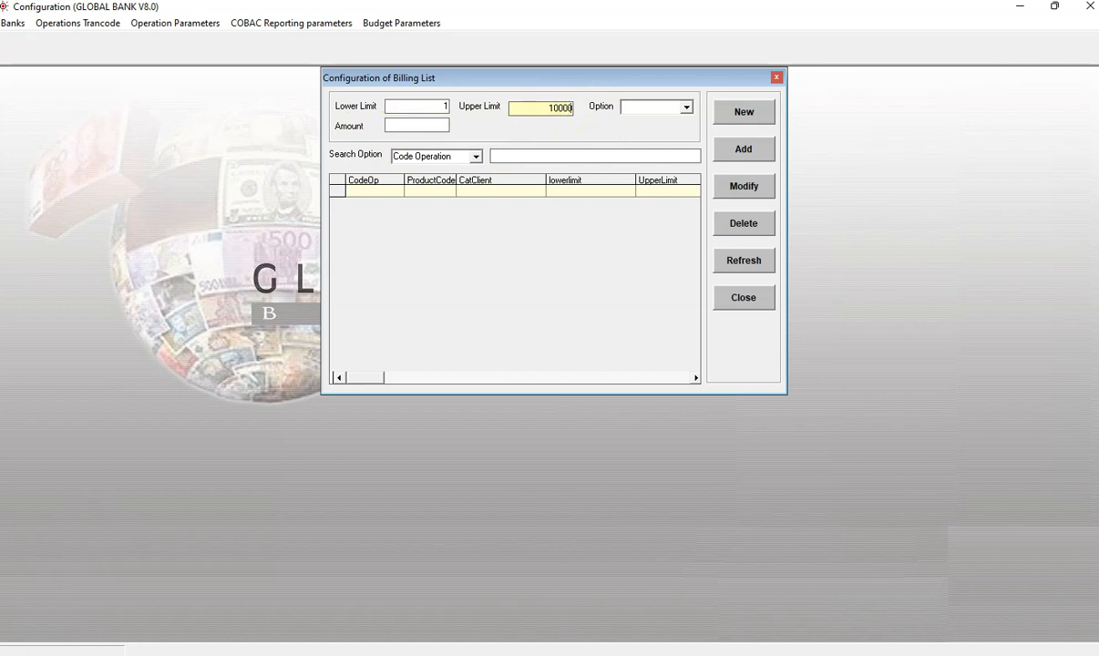
{"action": "left_click", "coordinate": [686, 108]}
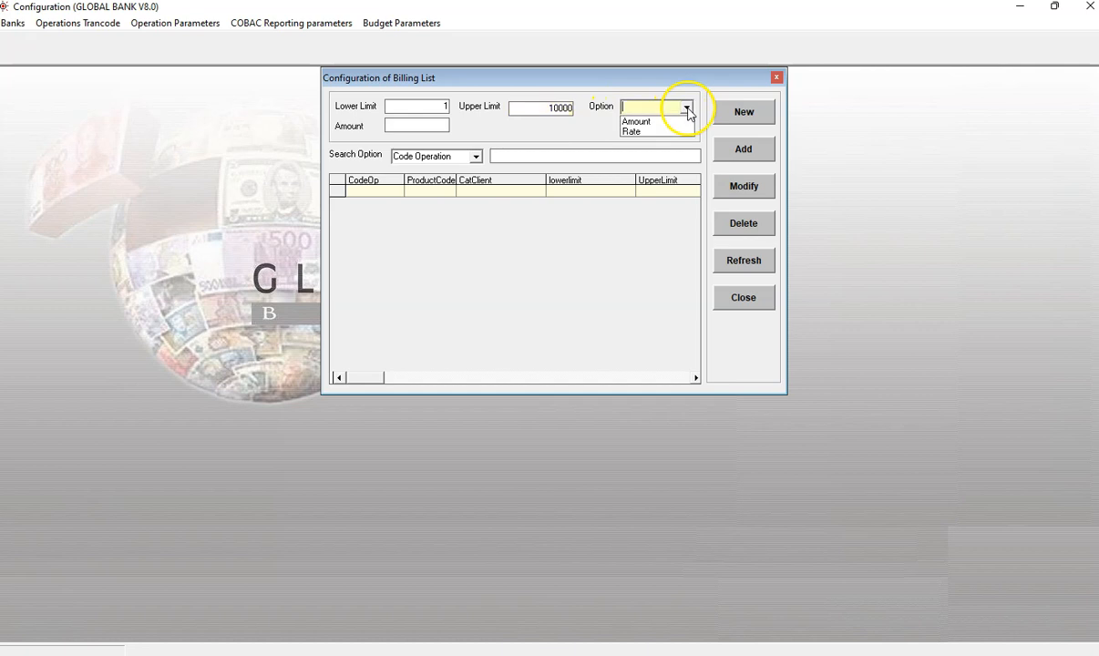
{"action": "left_click", "coordinate": [641, 121]}
{"action": "left_click", "coordinate": [417, 127]}
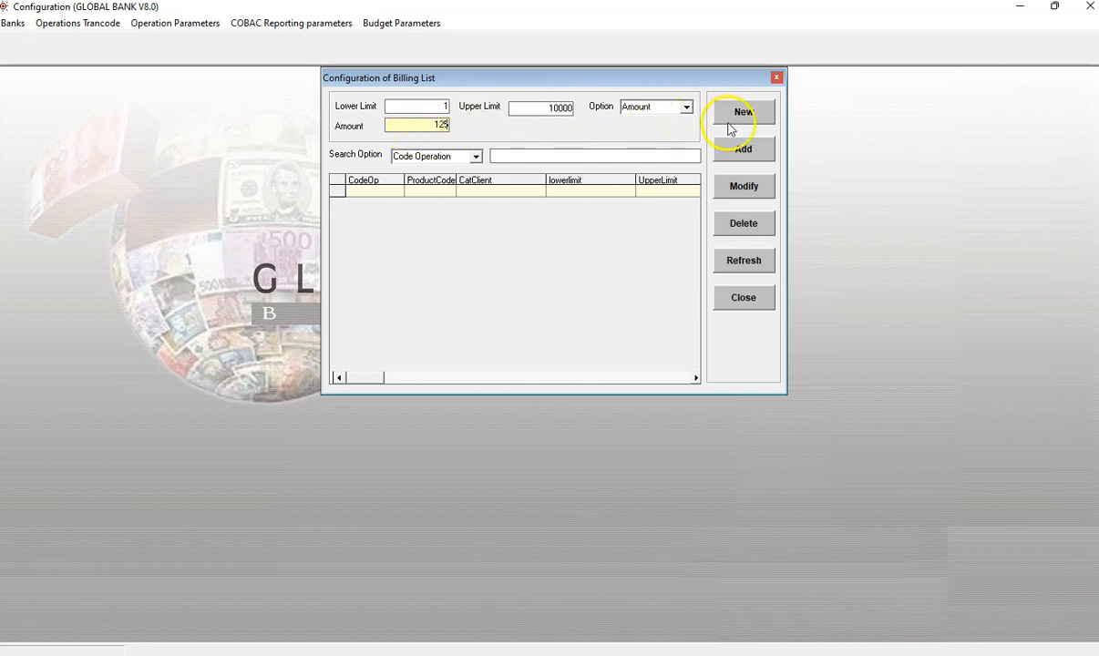
{"action": "left_click", "coordinate": [743, 148]}
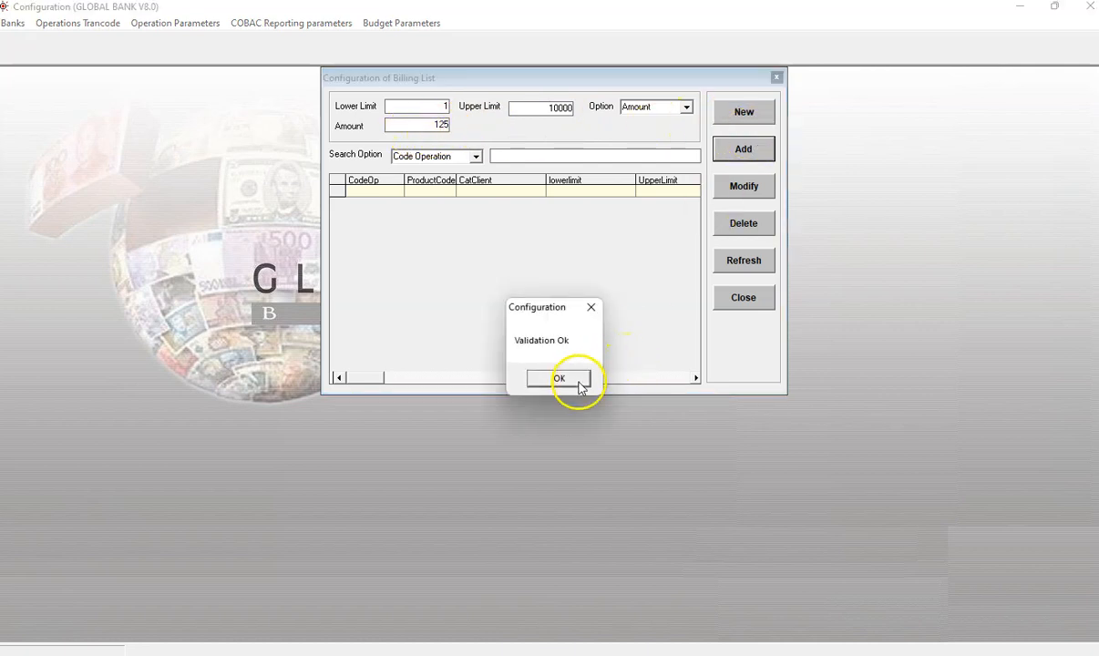
{"action": "left_click", "coordinate": [579, 386]}
Step: Add a new range from 10001 to 20000 with an Amount fee of 250
{"action": "left_click", "coordinate": [750, 117]}
{"action": "left_click", "coordinate": [430, 109]}
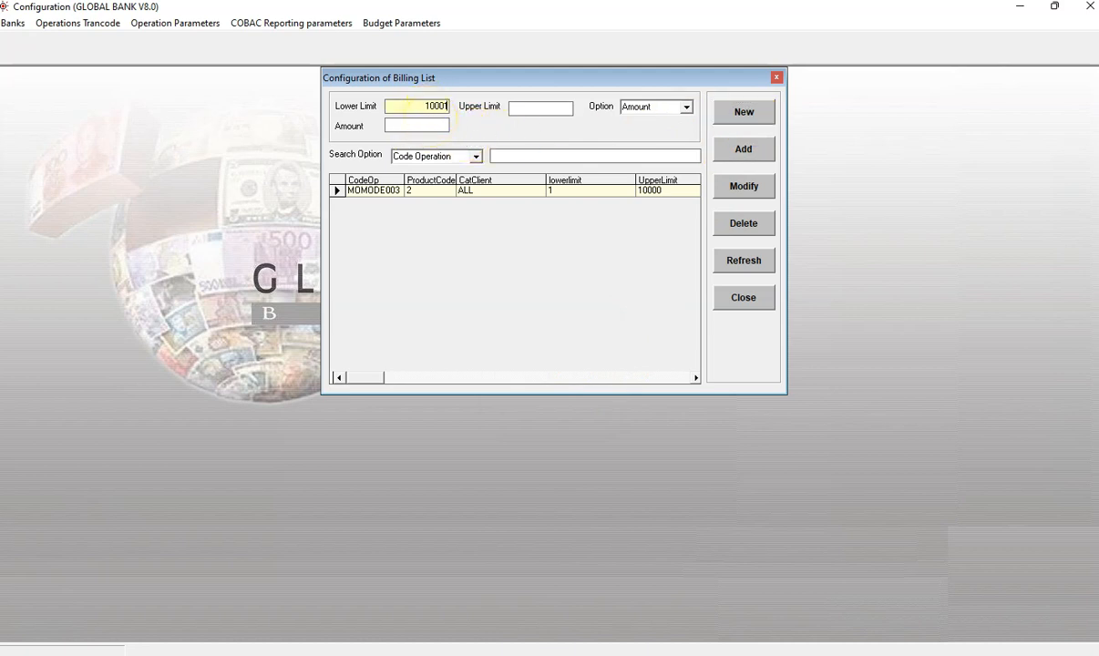
{"action": "left_click", "coordinate": [553, 109]}
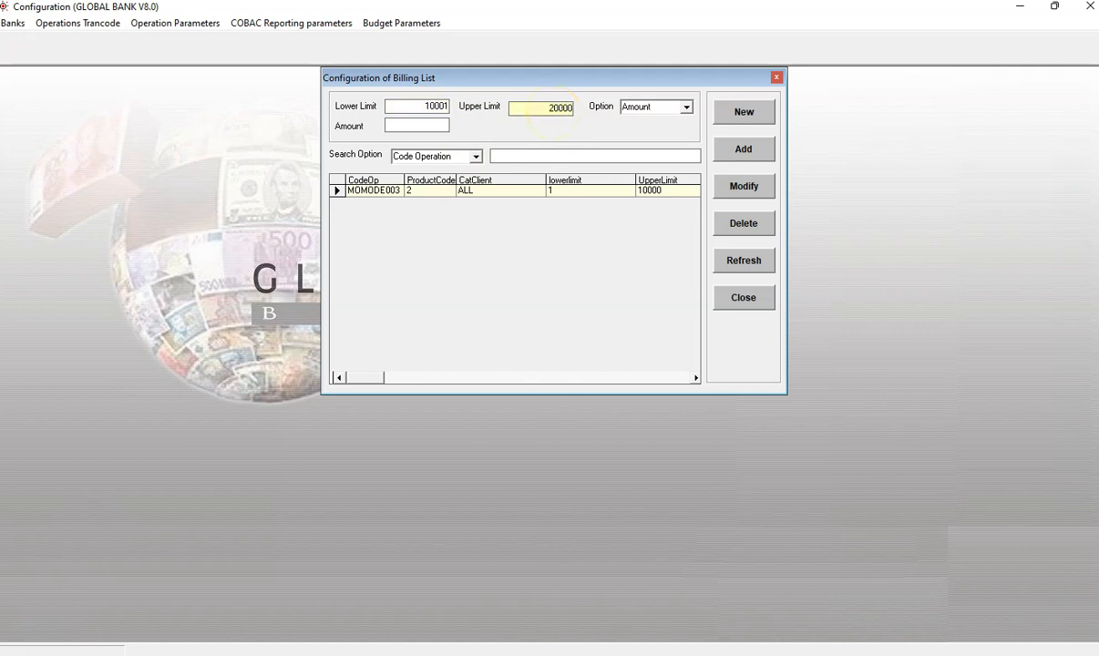
{"action": "left_click", "coordinate": [435, 127]}
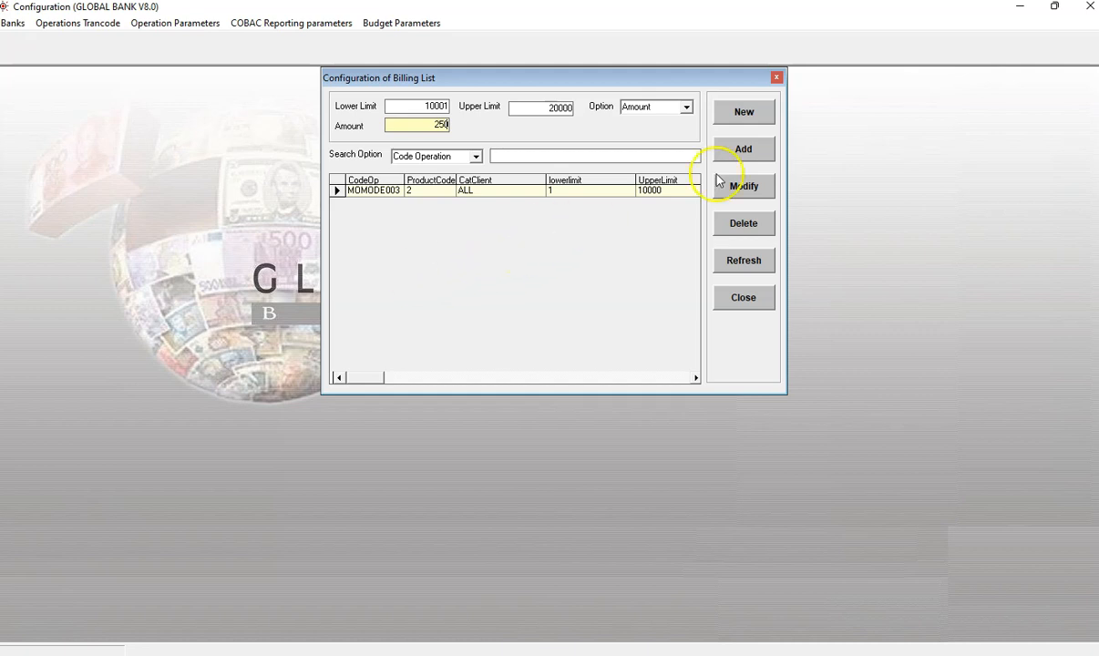
{"action": "left_click", "coordinate": [744, 149]}
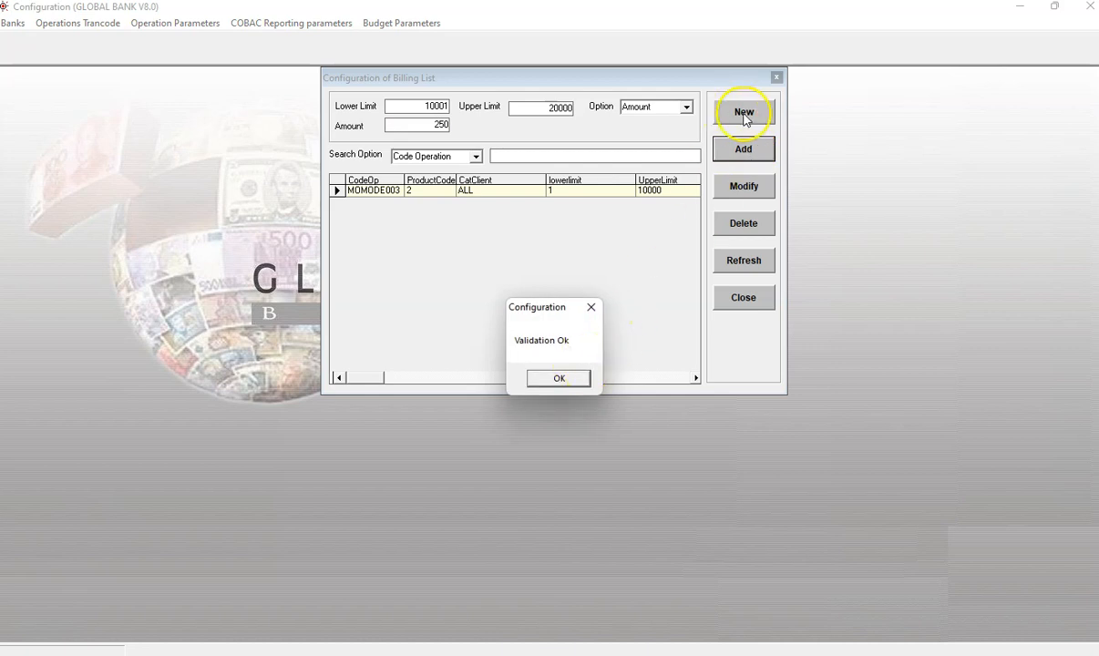
{"action": "left_click", "coordinate": [574, 379]}
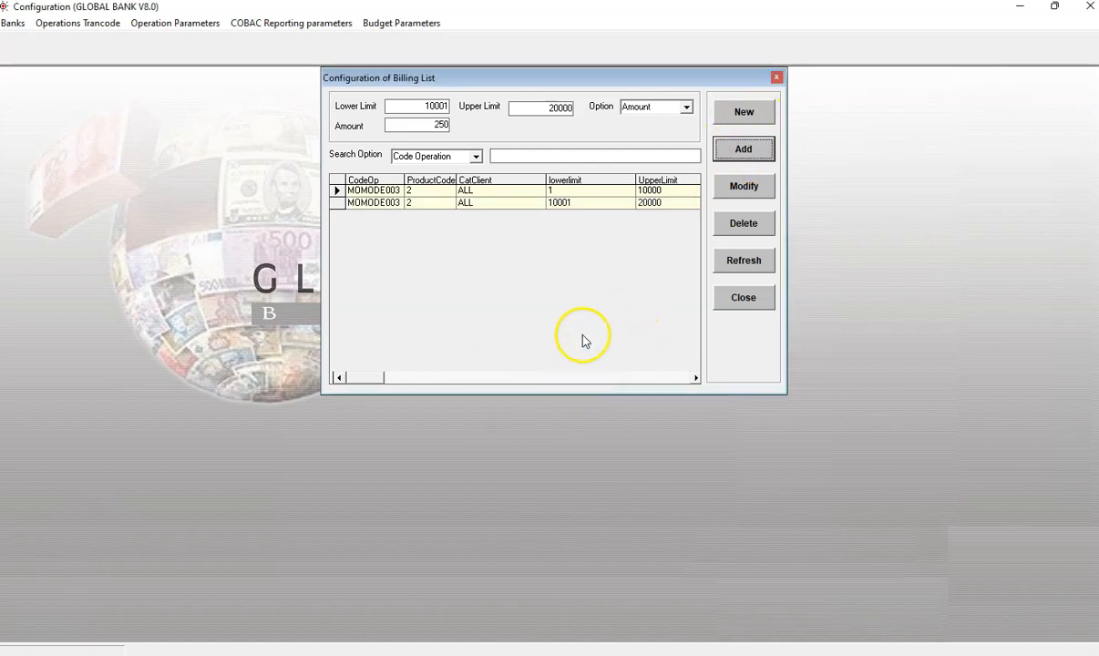
Step: Add a new range from 20001 to 999999999 with an Amount fee of 500 and close the range dialog
{"action": "left_click", "coordinate": [747, 113]}
{"action": "left_click", "coordinate": [436, 106]}
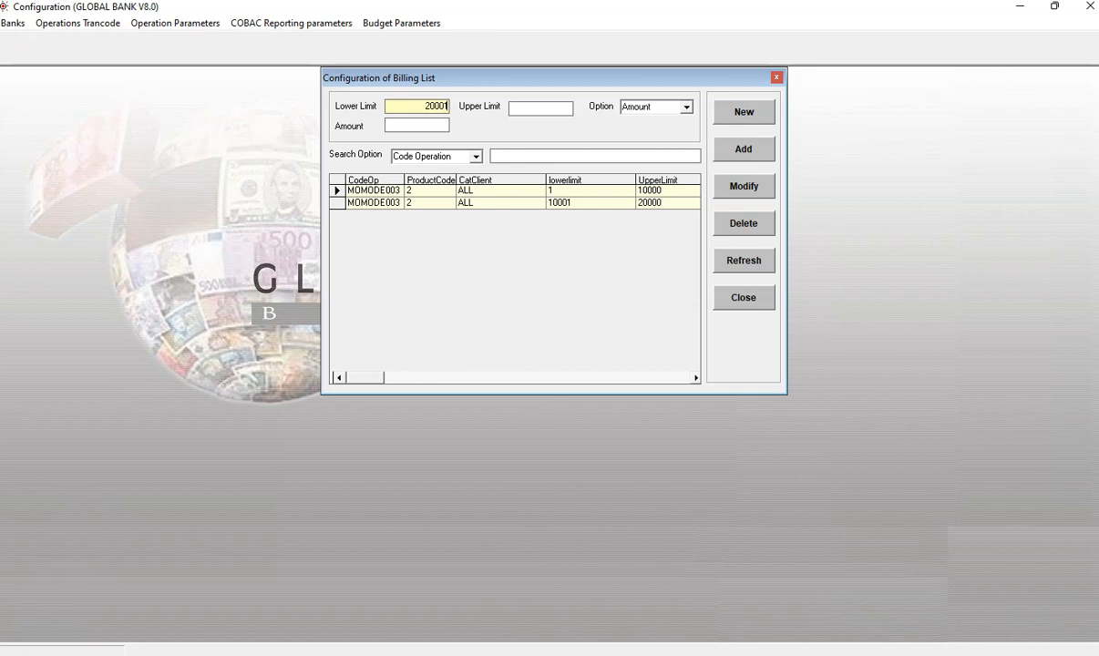
{"action": "left_click", "coordinate": [557, 109]}
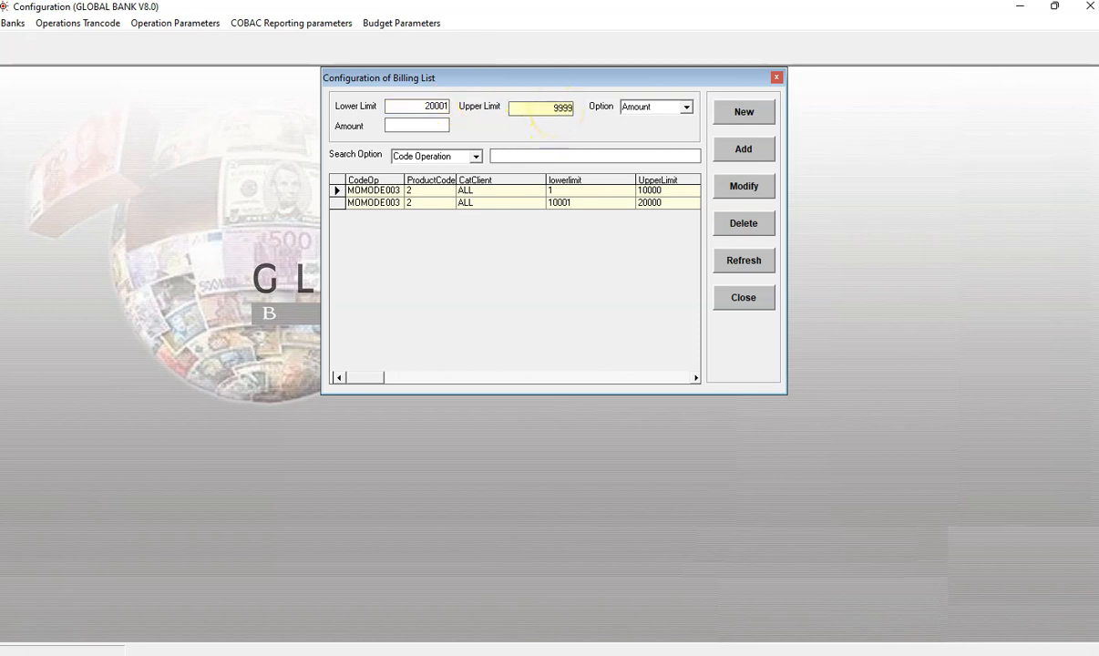
{"action": "left_click", "coordinate": [404, 124]}
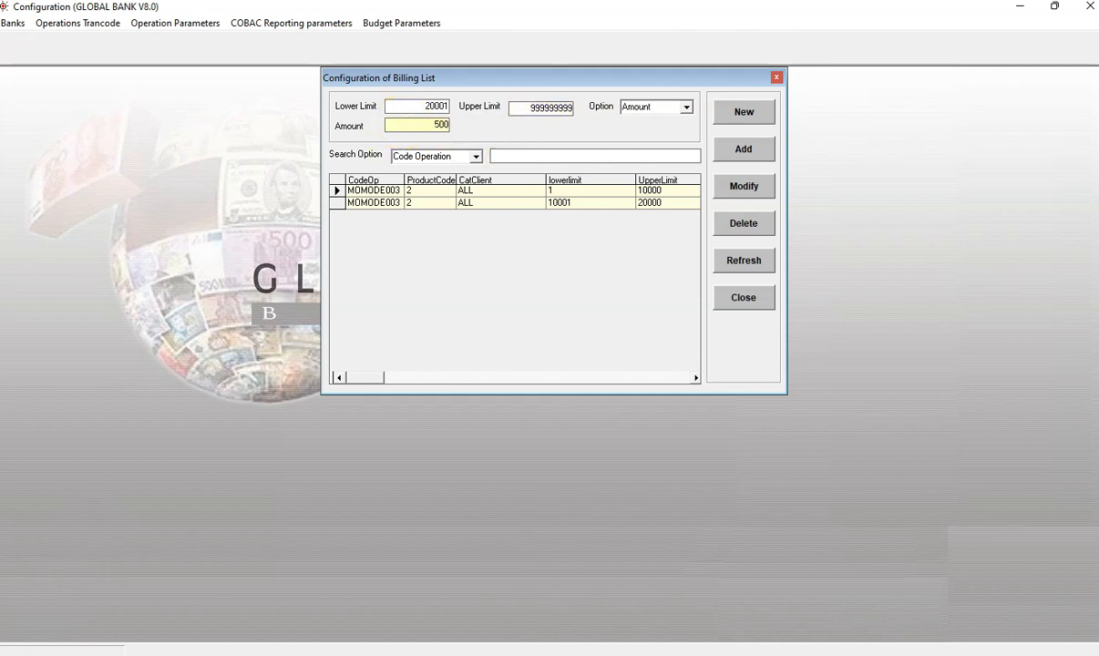
{"action": "left_click", "coordinate": [743, 149]}
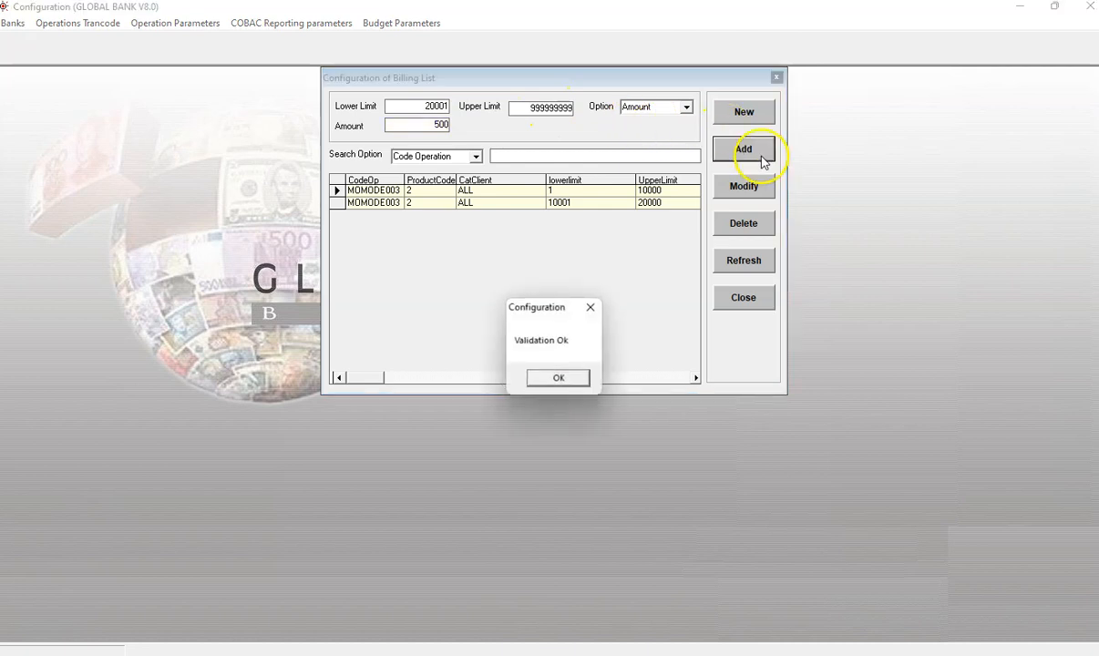
{"action": "left_click", "coordinate": [589, 377]}
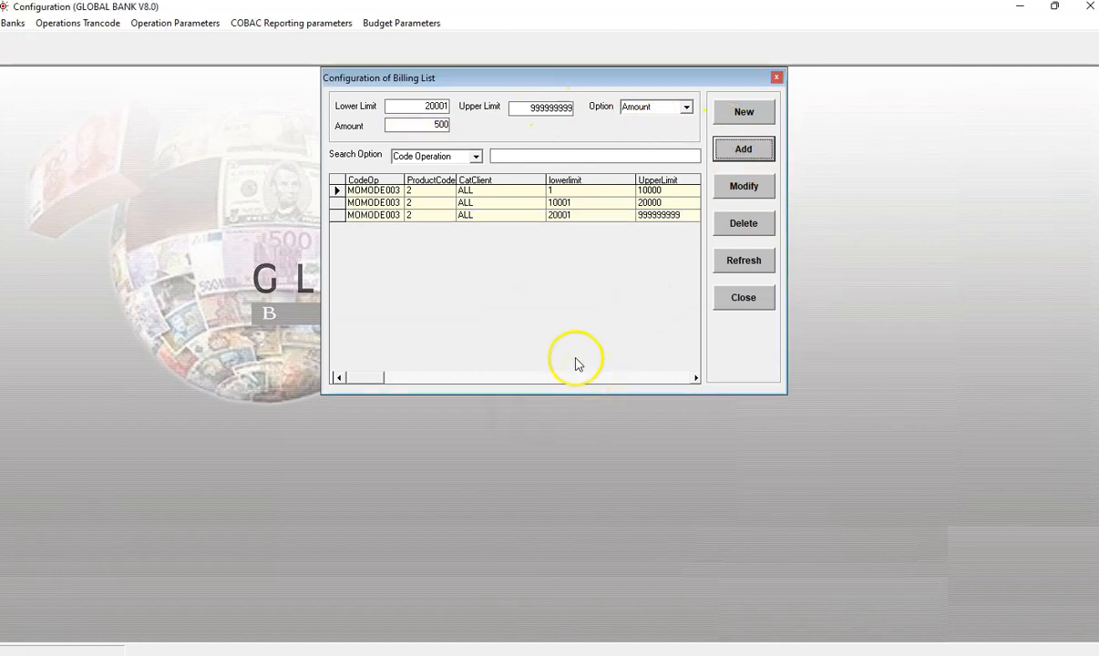
{"action": "left_click", "coordinate": [762, 304]}
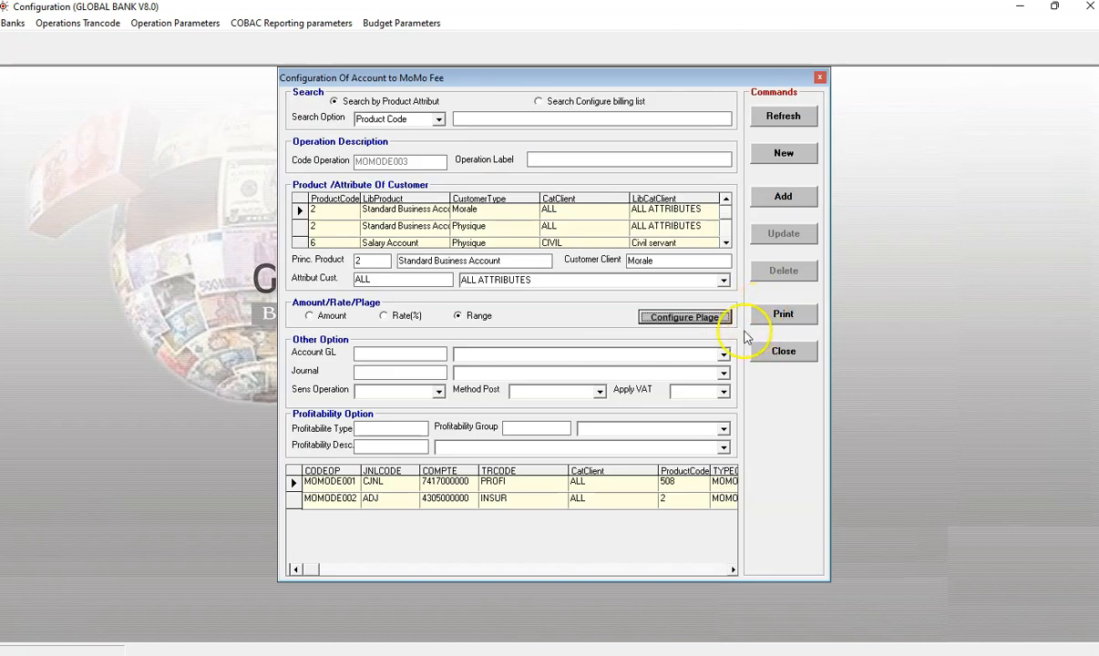
Step: Set the operation label to demo and reopen the fee ranges to review the three tiers
{"action": "left_click", "coordinate": [548, 159]}
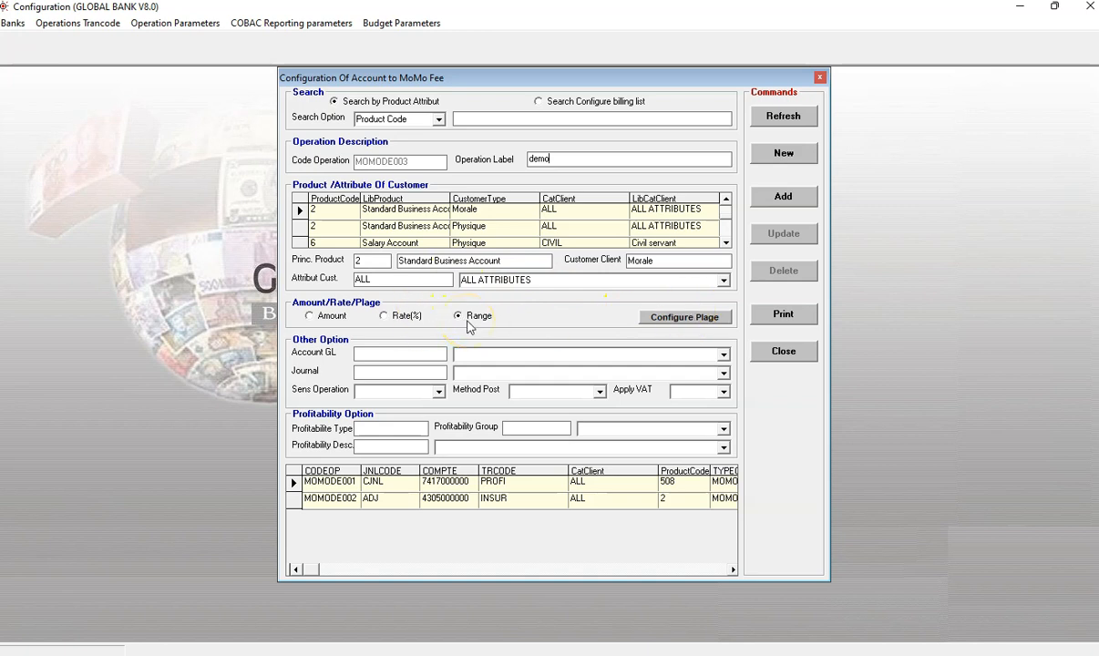
{"action": "left_click", "coordinate": [674, 317]}
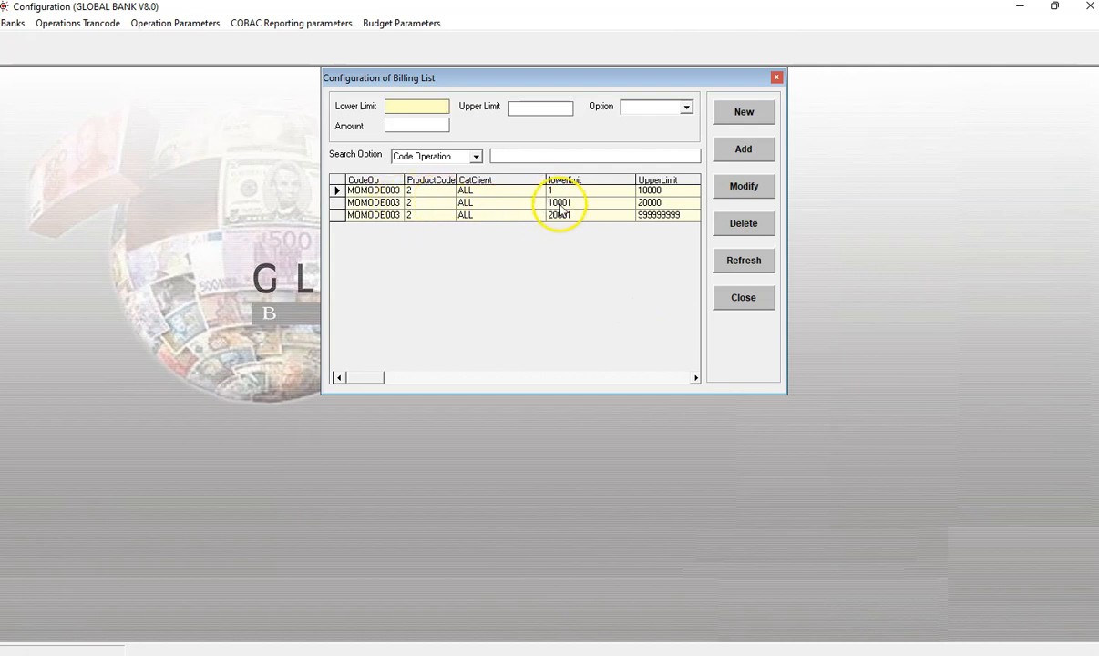
{"action": "left_click", "coordinate": [696, 377]}
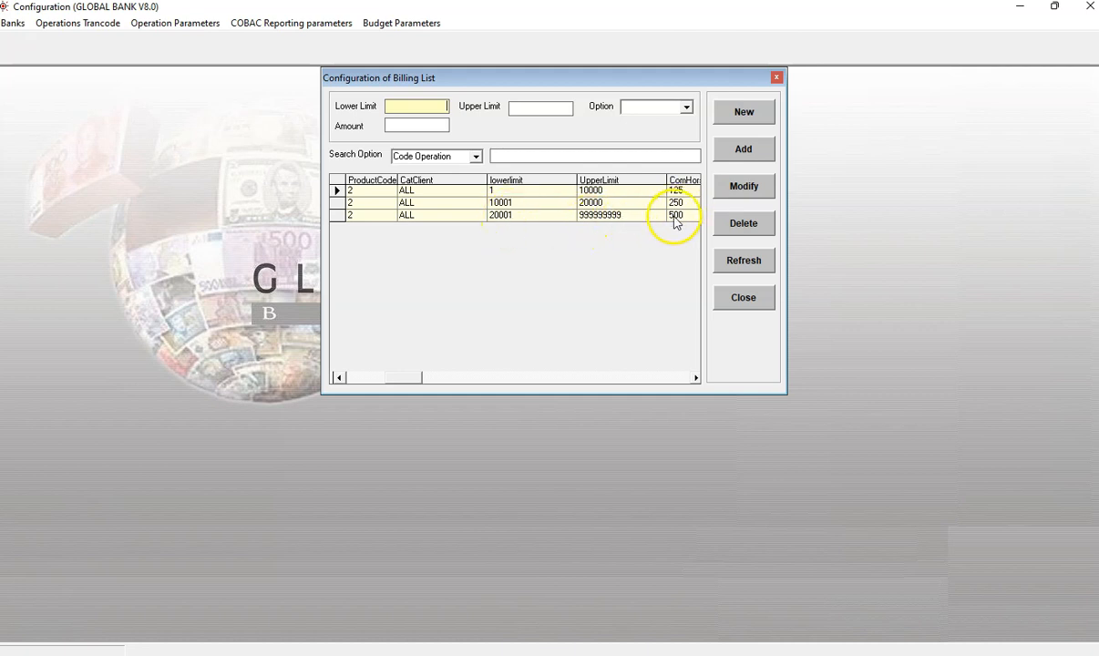
{"action": "left_click", "coordinate": [743, 297]}
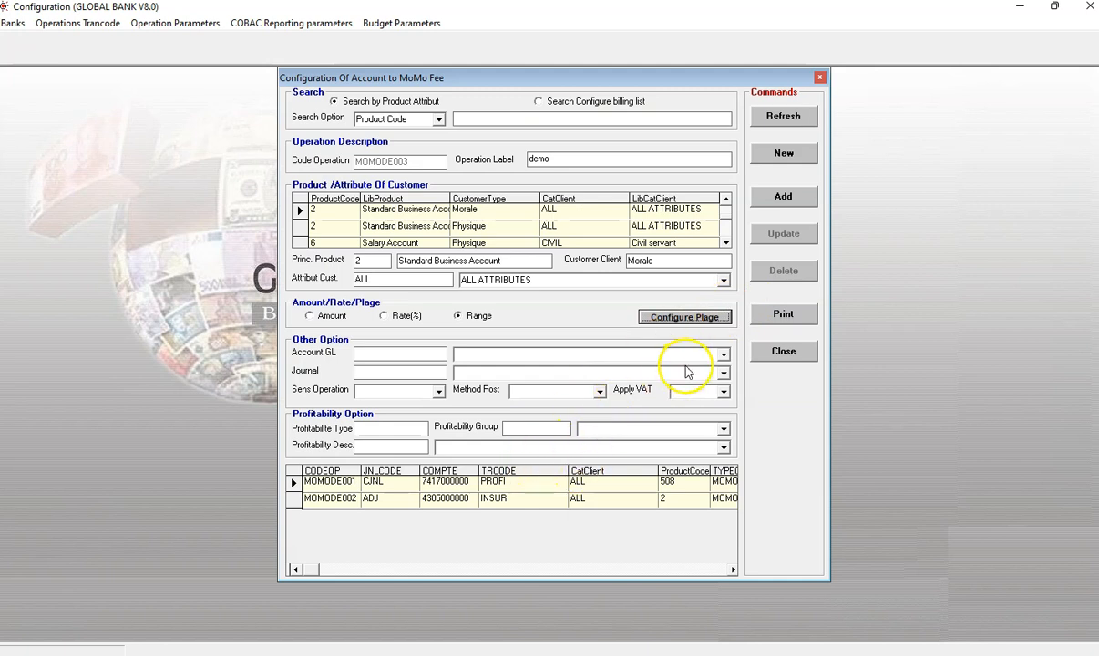
{"action": "left_click", "coordinate": [724, 356]}
{"action": "scroll", "coordinate": [688, 401], "scroll_direction": "down", "scroll_amount": 4}
{"action": "scroll", "coordinate": [683, 403], "scroll_direction": "down", "scroll_amount": 10}
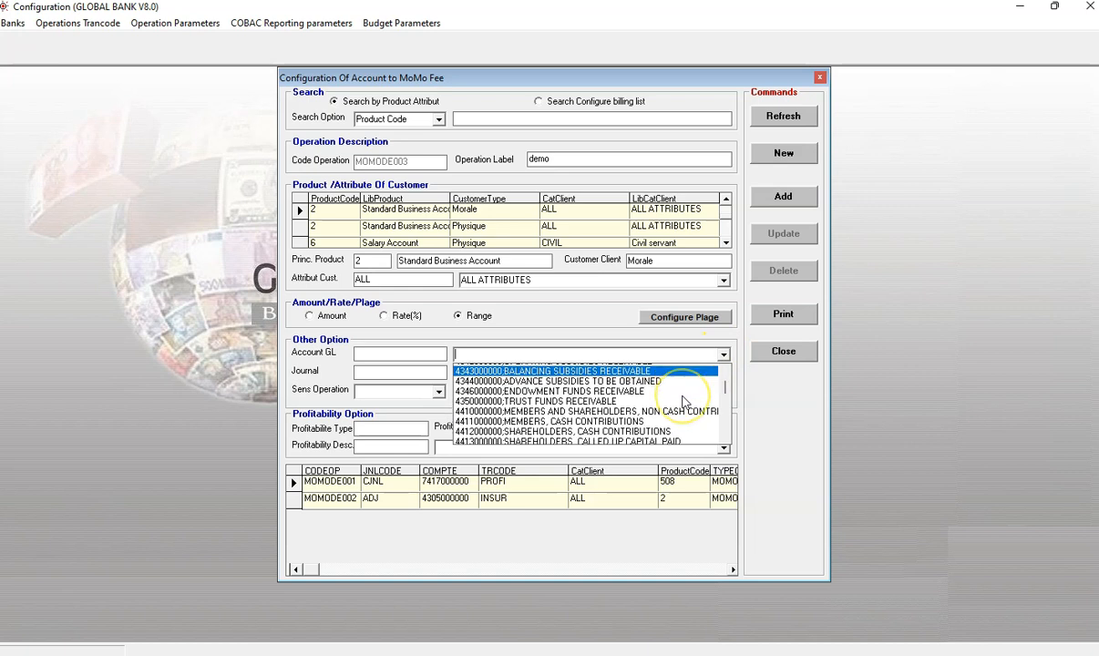
{"action": "scroll", "coordinate": [686, 403], "scroll_direction": "down", "scroll_amount": 6}
{"action": "left_click_drag", "start_coordinate": [727, 397], "coordinate": [731, 437]}
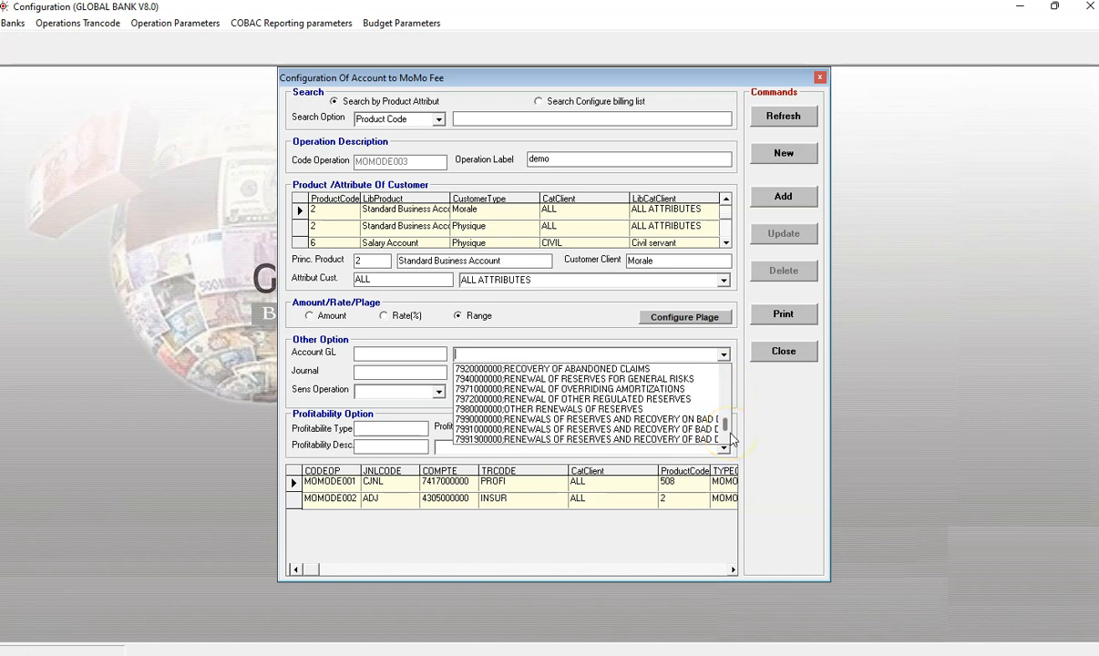
{"action": "scroll", "coordinate": [678, 419], "scroll_direction": "up", "scroll_amount": 4}
{"action": "scroll", "coordinate": [679, 419], "scroll_direction": "up", "scroll_amount": 10}
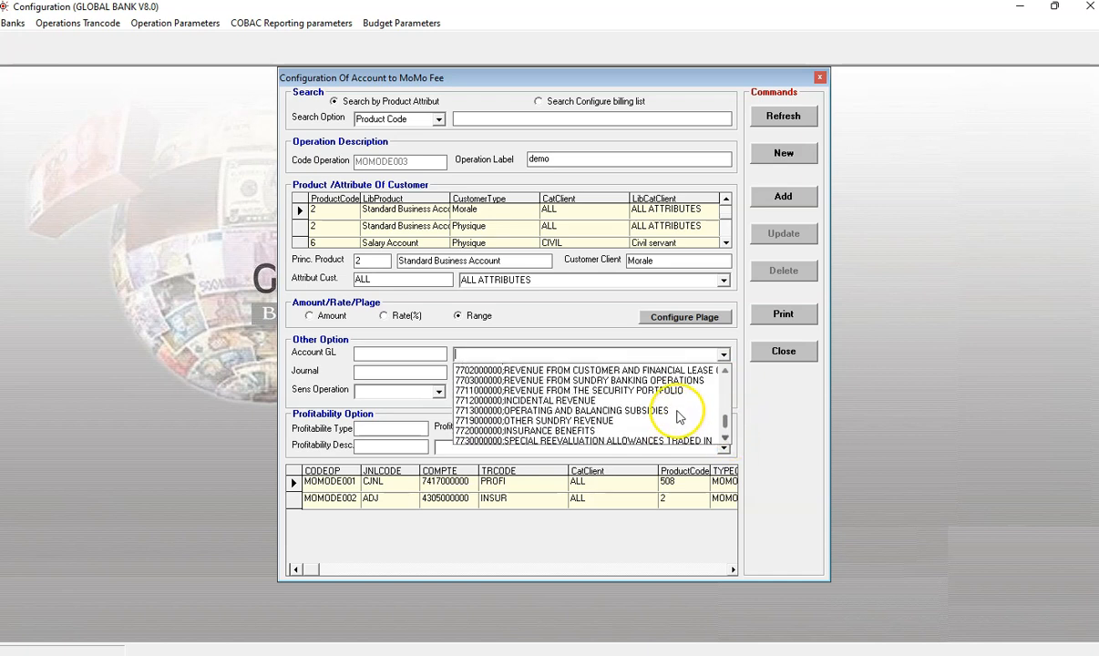
{"action": "scroll", "coordinate": [679, 419], "scroll_direction": "up", "scroll_amount": 10}
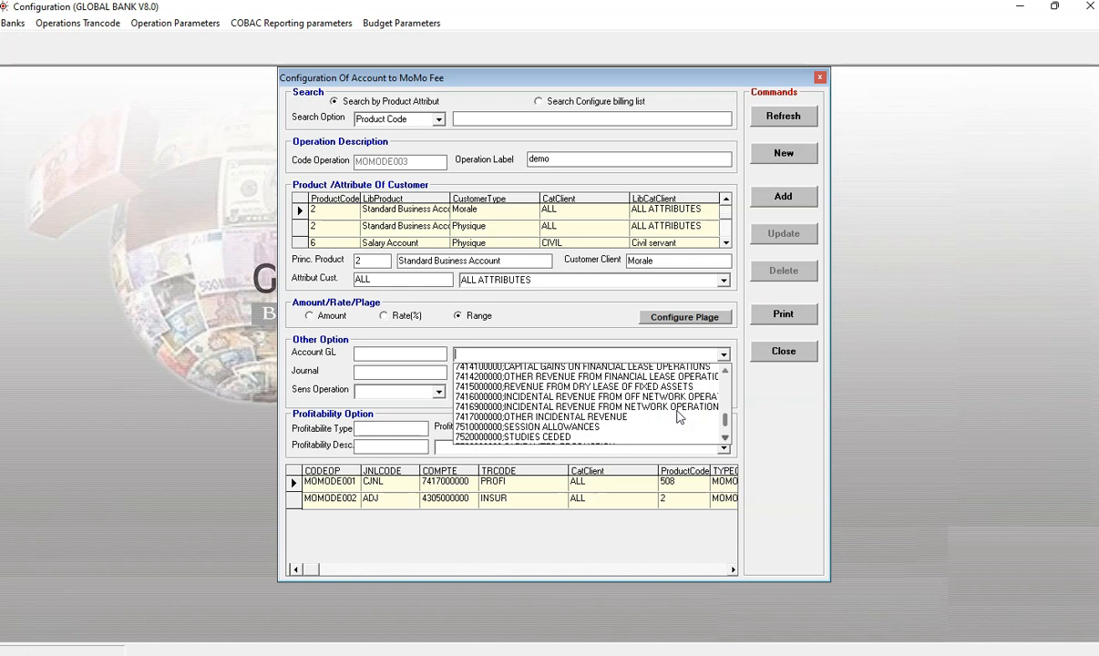
{"action": "left_click", "coordinate": [662, 394]}
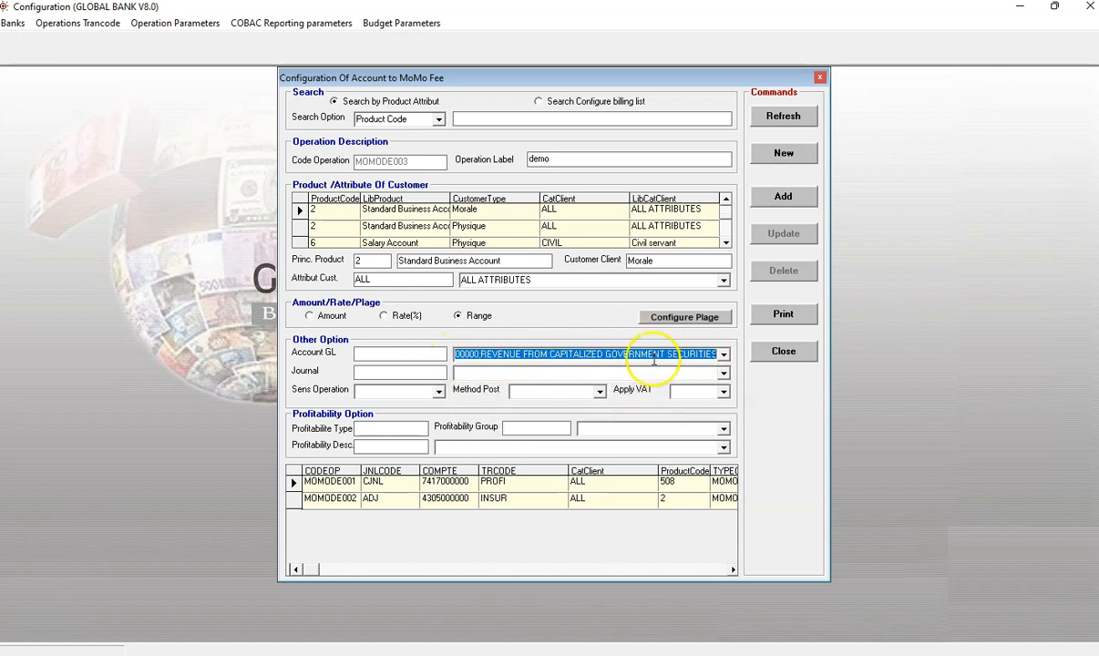
{"action": "left_click", "coordinate": [424, 353]}
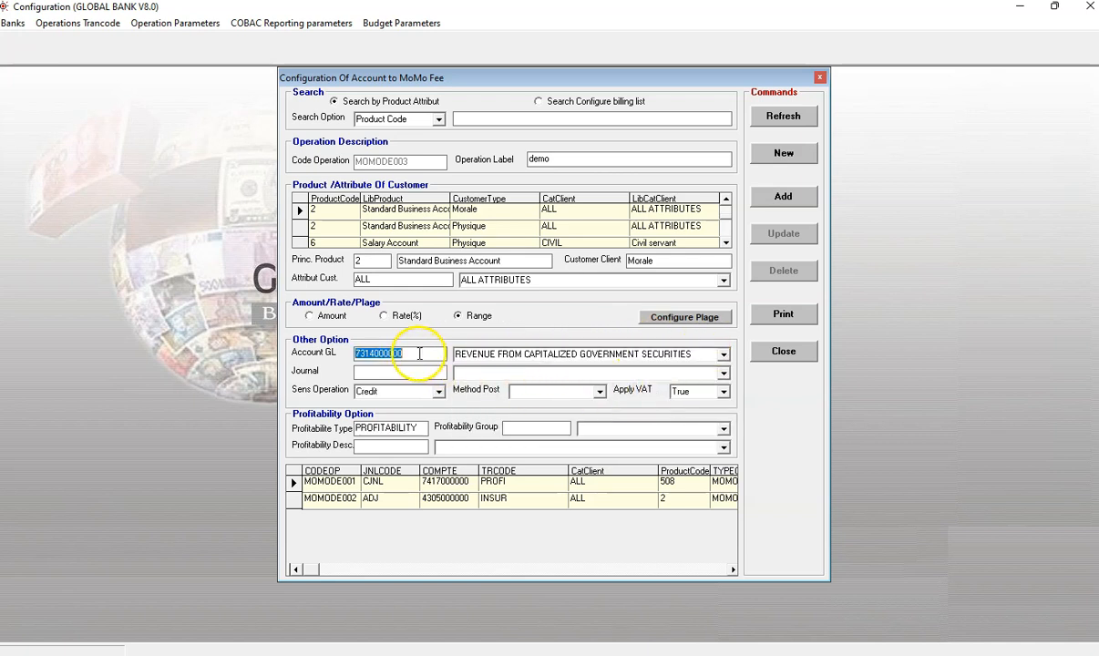
Step: Set the journal to Adjustement Journal (ADJ)
{"action": "left_click", "coordinate": [716, 370]}
{"action": "left_click", "coordinate": [704, 383]}
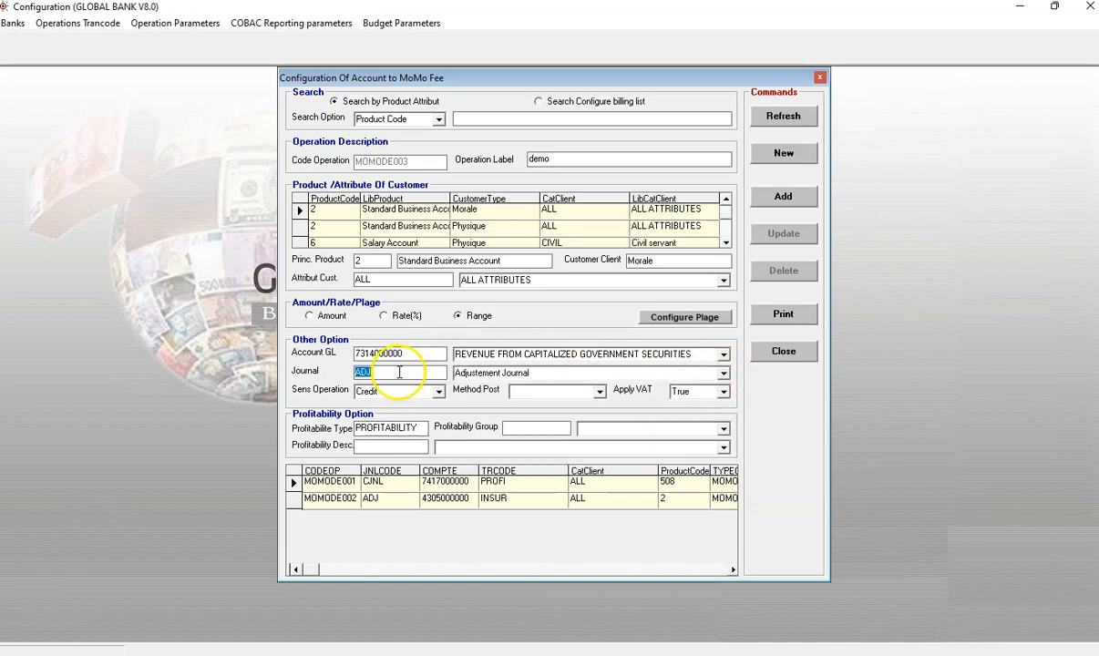
Step: Set the posting method to AUTO and Apply VAT to True
{"action": "left_click", "coordinate": [599, 392]}
{"action": "left_click", "coordinate": [589, 404]}
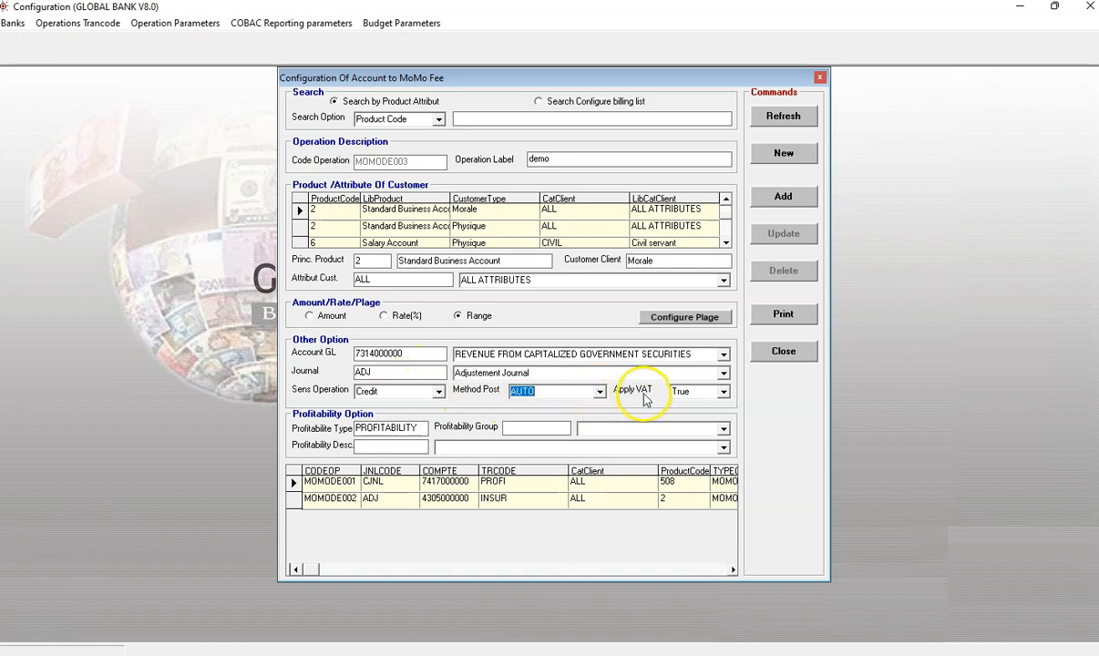
{"action": "left_click", "coordinate": [721, 393]}
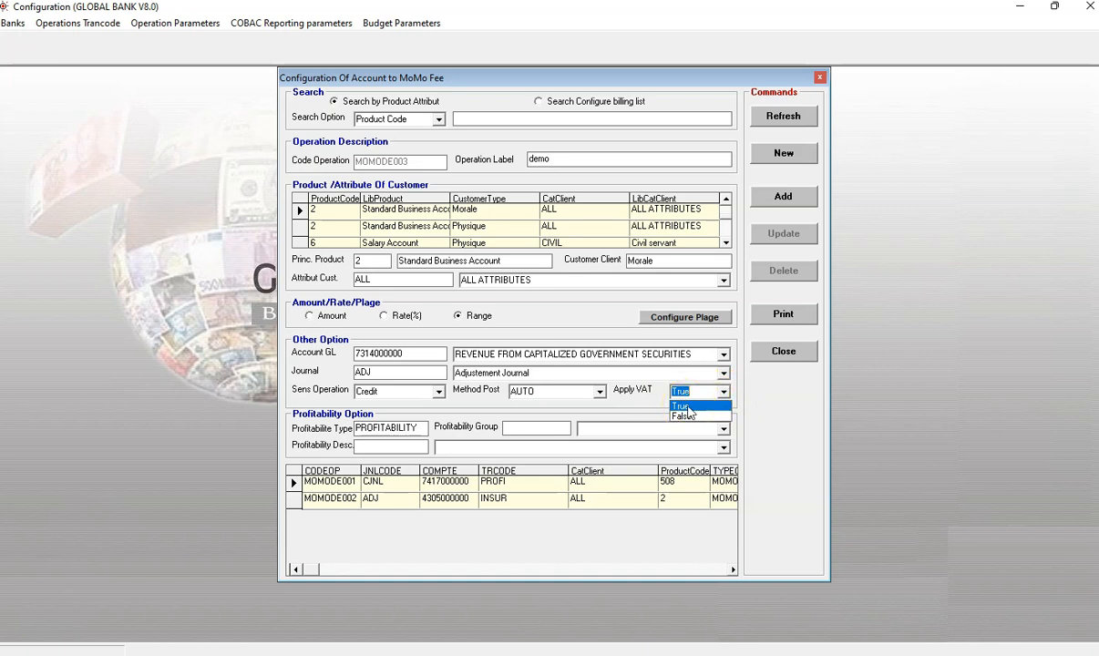
{"action": "left_click", "coordinate": [686, 405]}
Step: Set the profitability group to Income from Account Movement
{"action": "left_click", "coordinate": [722, 429]}
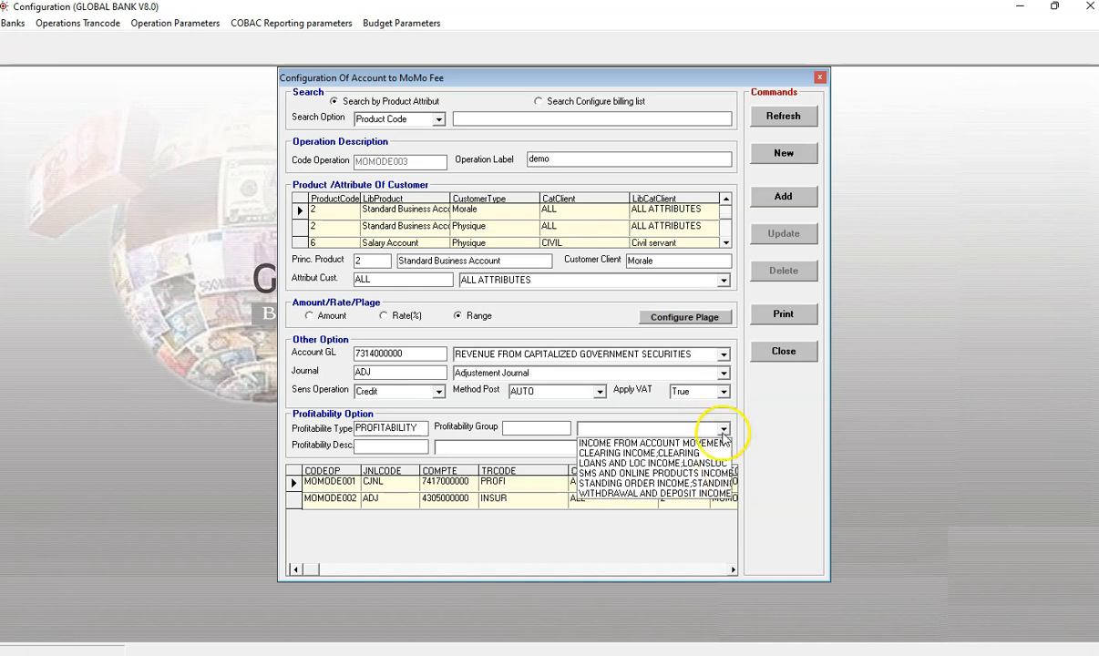
{"action": "left_click", "coordinate": [670, 443]}
{"action": "left_click", "coordinate": [542, 428]}
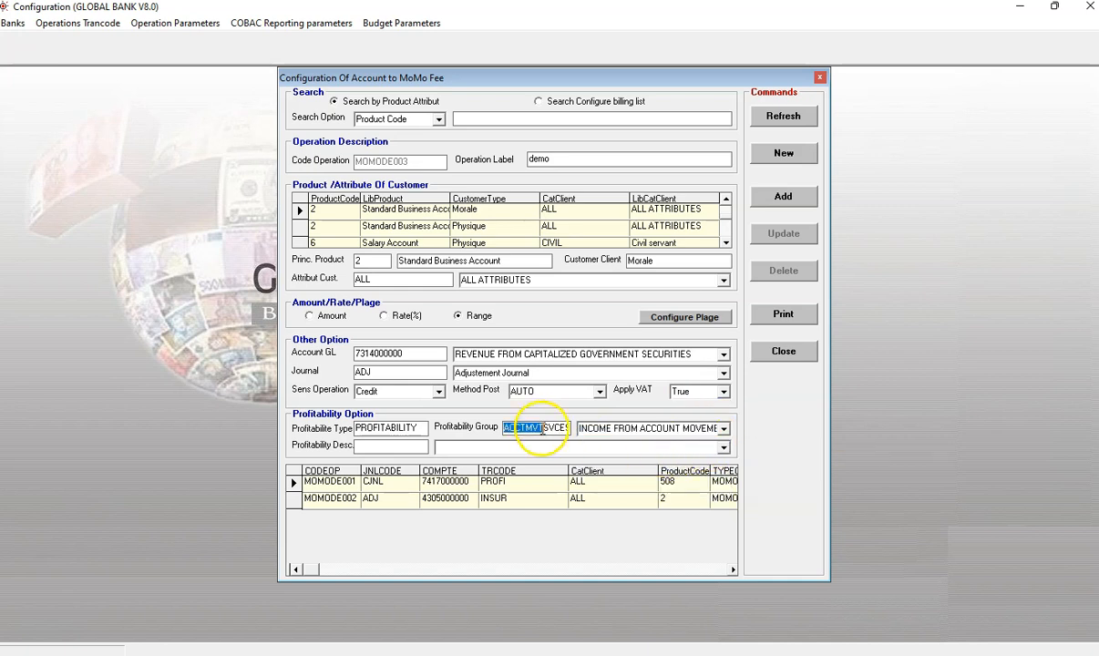
Step: Set the profitability description to Account Movement Services and add the operation
{"action": "left_click", "coordinate": [723, 450]}
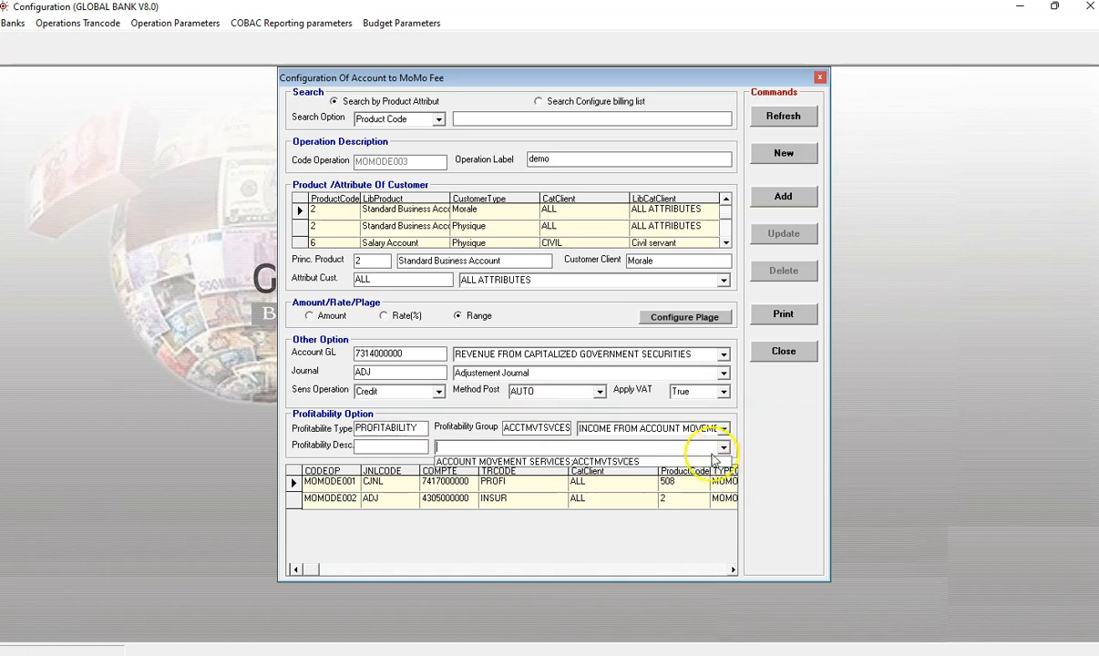
{"action": "left_click", "coordinate": [692, 456]}
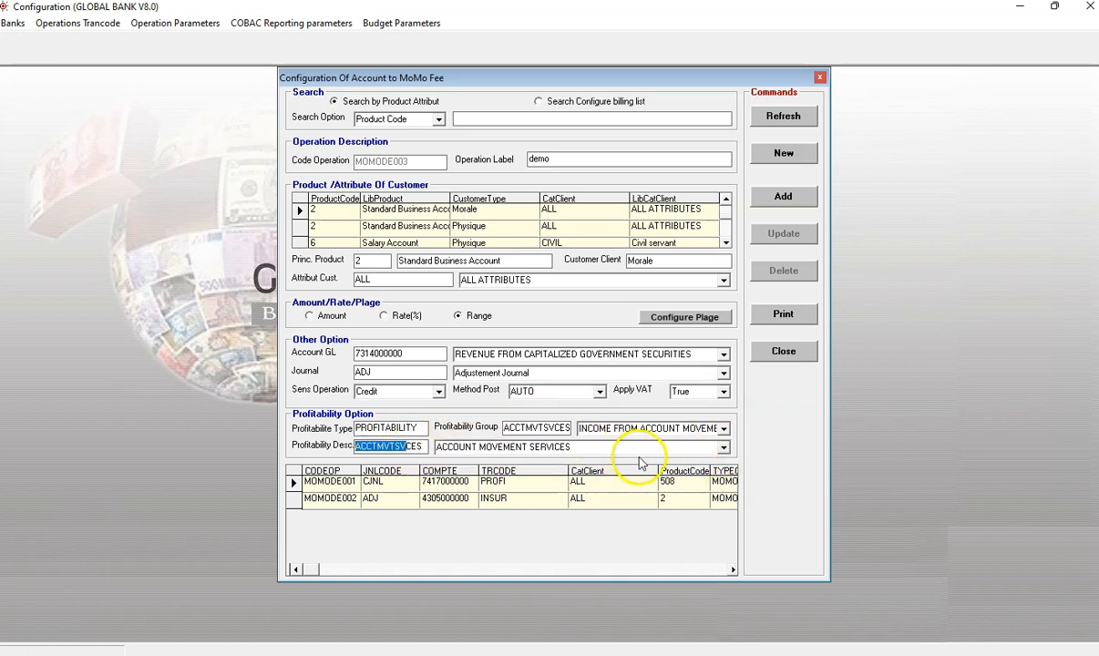
{"action": "left_click", "coordinate": [779, 199]}
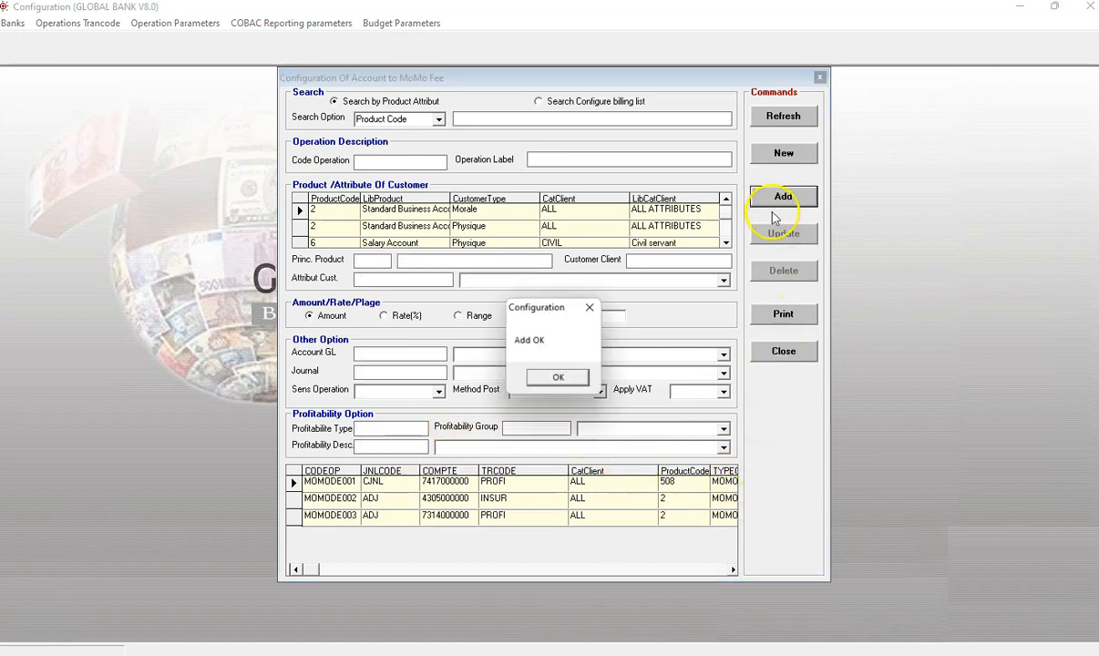
{"action": "left_click", "coordinate": [562, 378]}
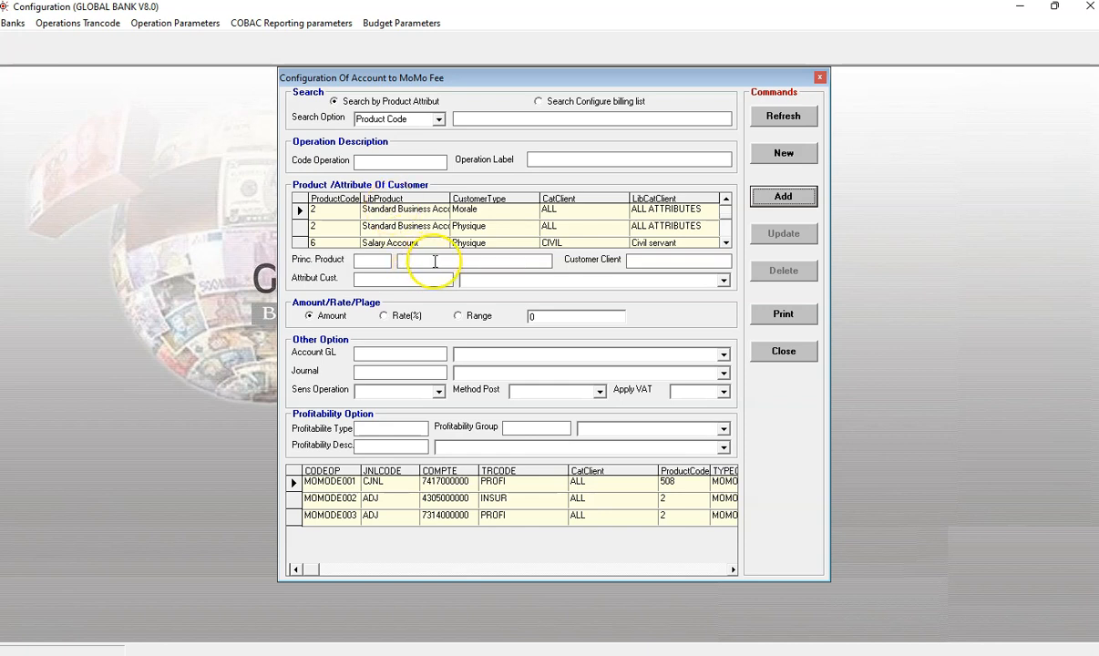
Step: Close the MoMo fee window and open the Account to OM Fee configuration from the SMS and Online Products billing list
{"action": "left_click", "coordinate": [820, 78]}
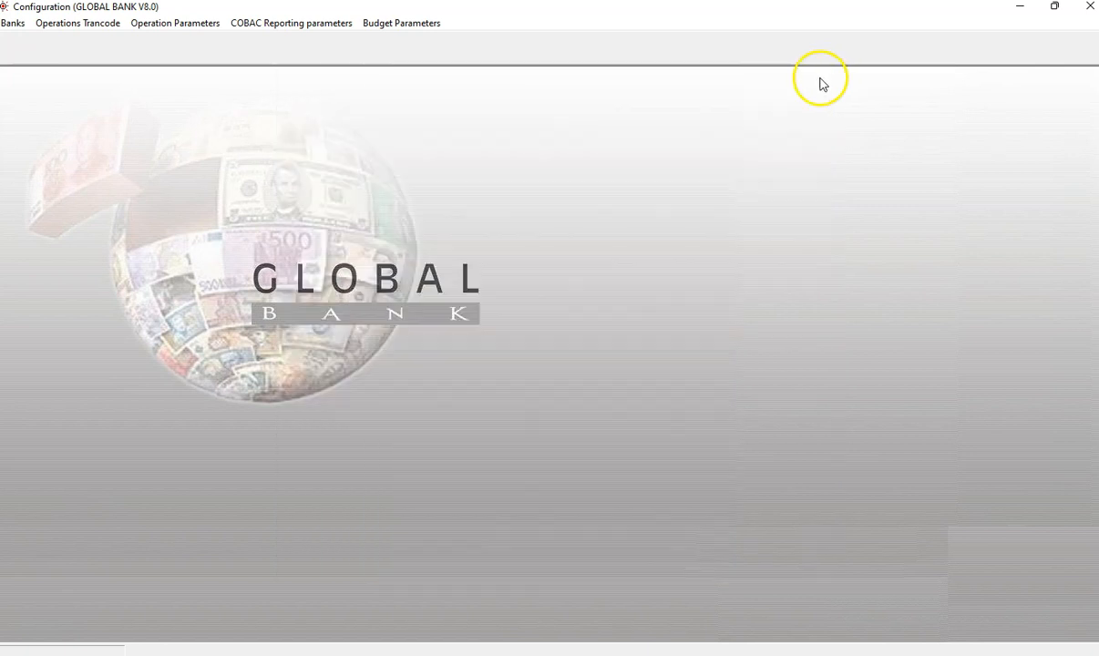
{"action": "left_click", "coordinate": [173, 23]}
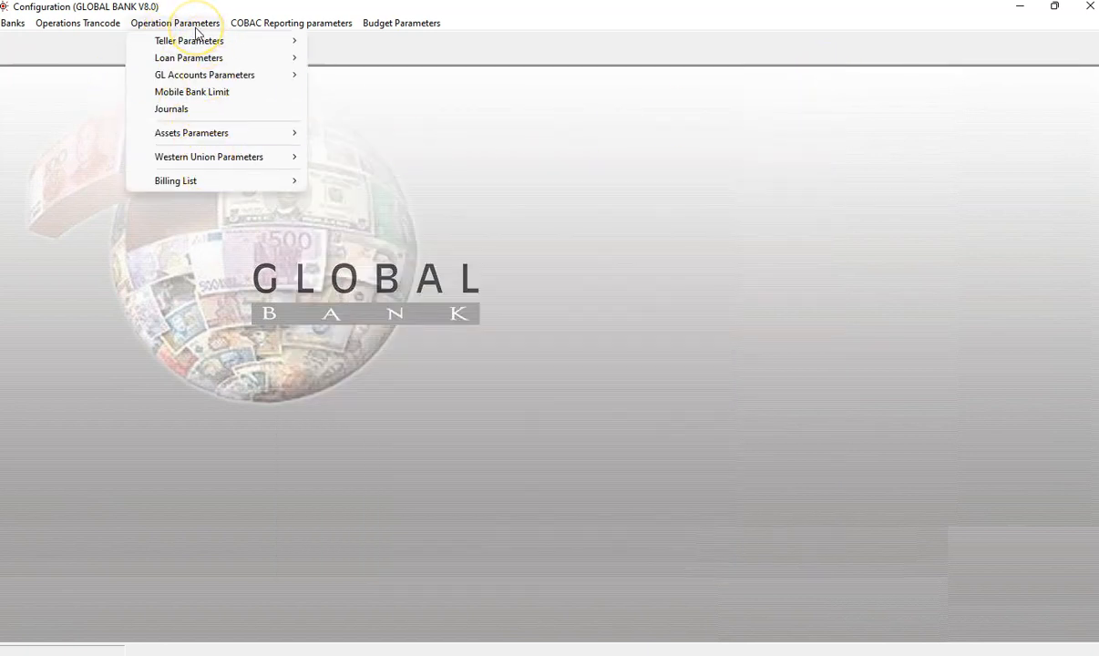
{"action": "mouse_move", "coordinate": [211, 180]}
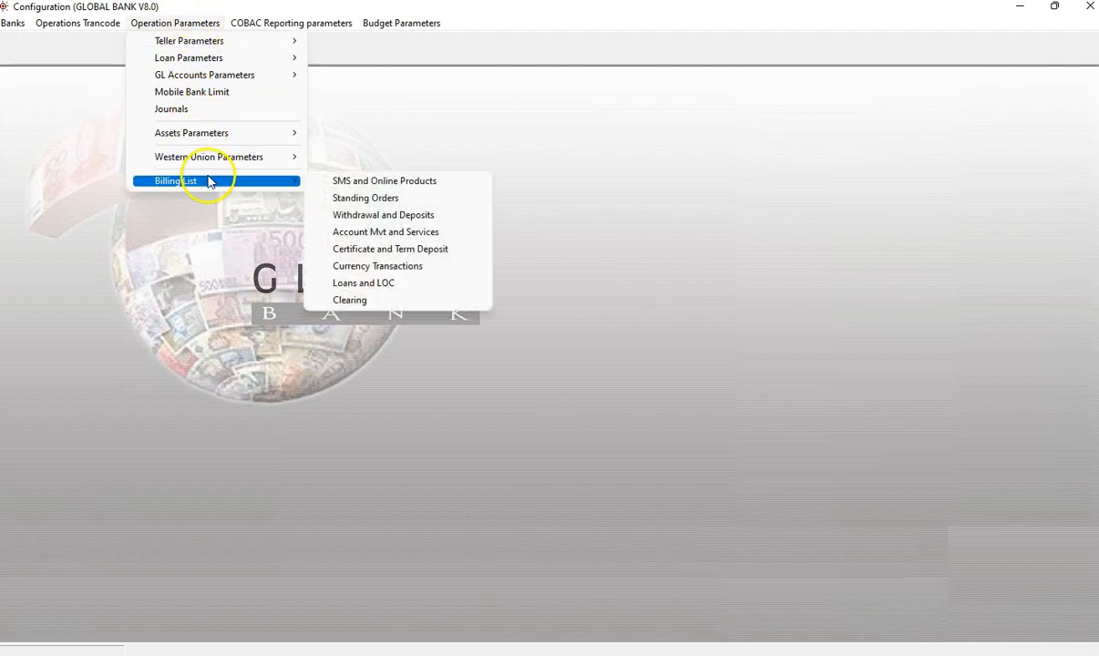
{"action": "left_click", "coordinate": [355, 186]}
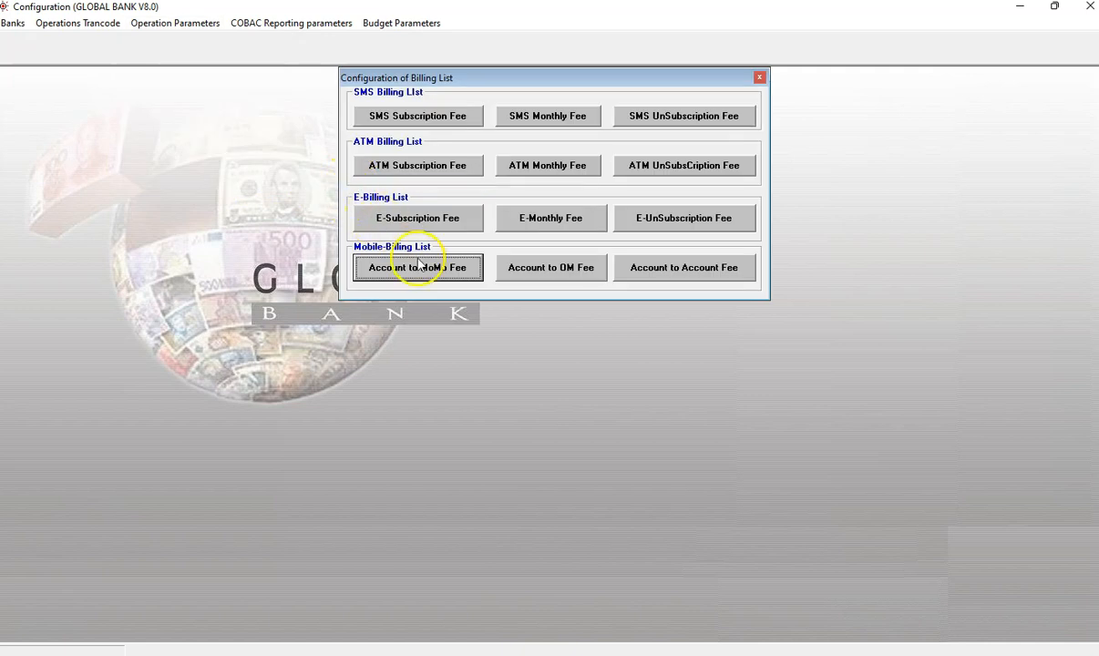
{"action": "left_click", "coordinate": [569, 273]}
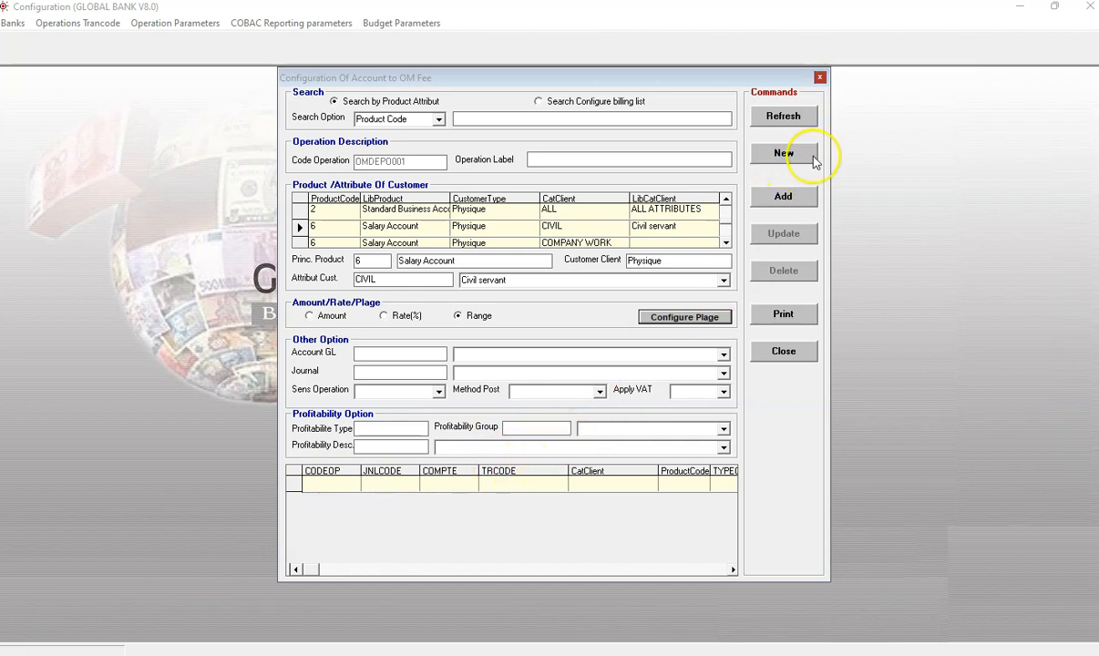
Step: Start a new operation labelled onb for the Standard Business Account product with Physique customers
{"action": "left_click", "coordinate": [782, 157]}
{"action": "left_click", "coordinate": [618, 161]}
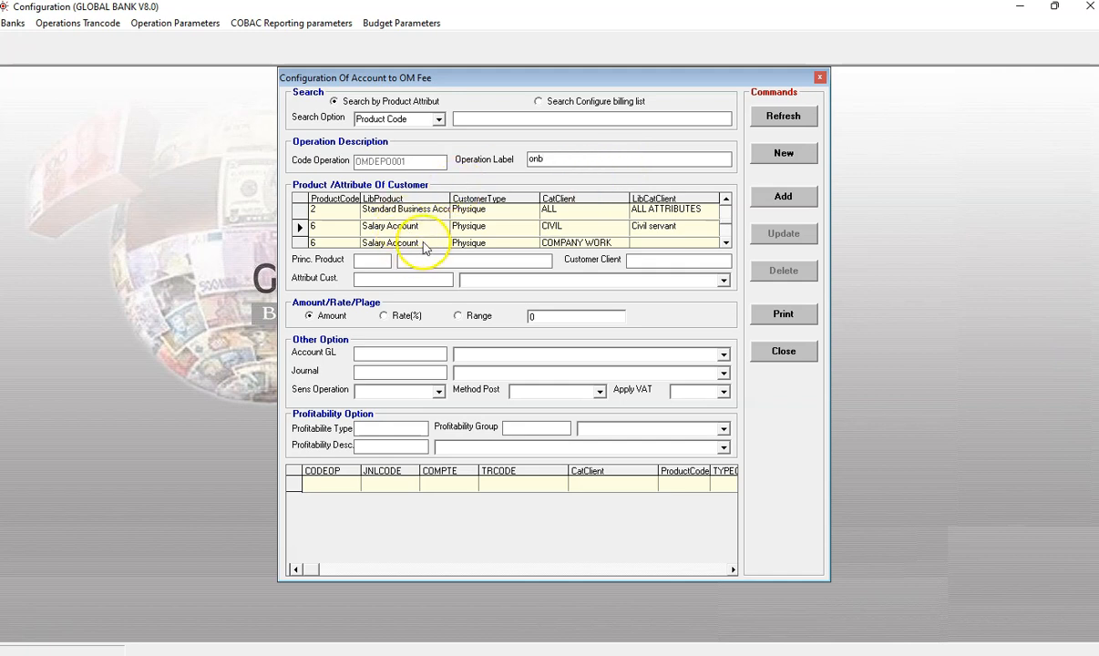
{"action": "left_click", "coordinate": [725, 244]}
{"action": "left_click", "coordinate": [726, 244]}
{"action": "left_click", "coordinate": [725, 244]}
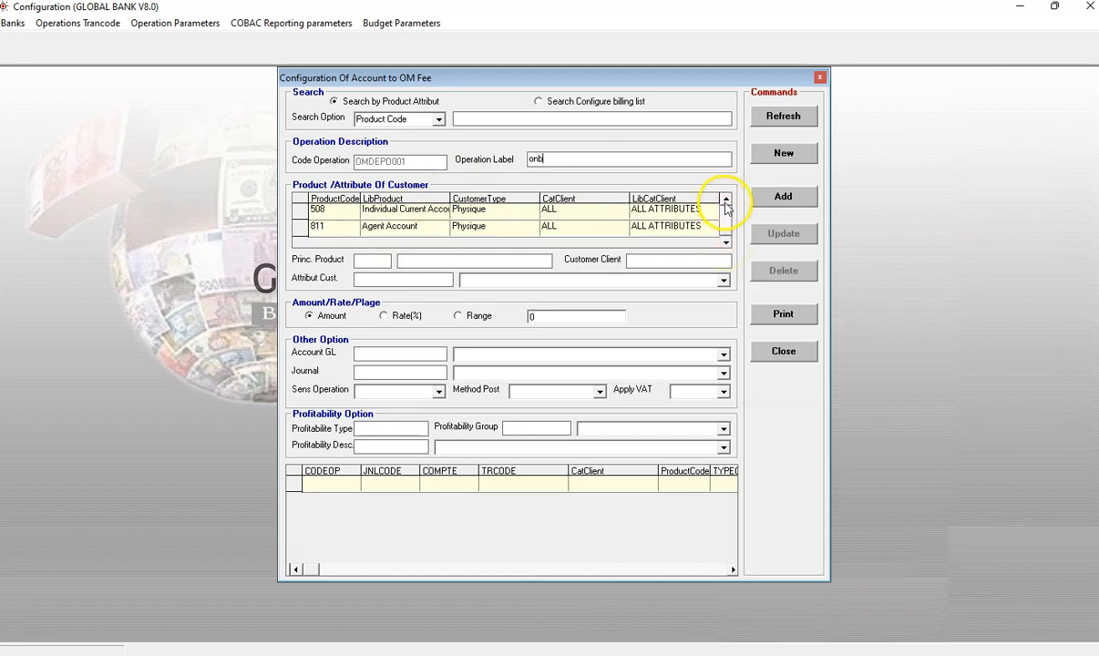
{"action": "left_click", "coordinate": [726, 200]}
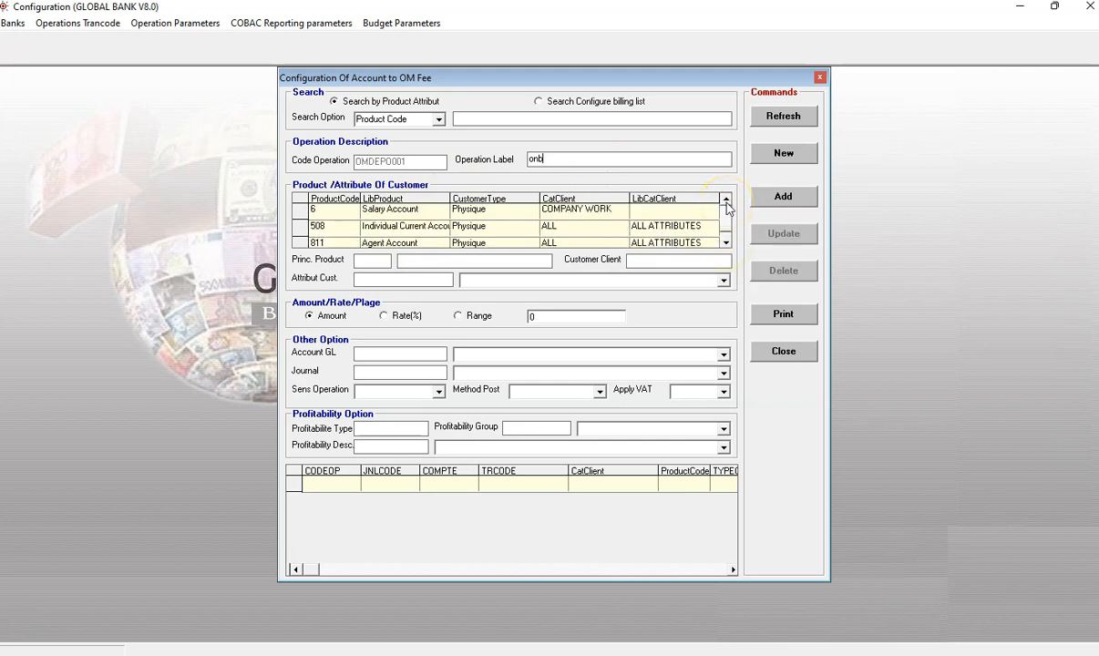
{"action": "left_click", "coordinate": [726, 203]}
{"action": "left_click", "coordinate": [726, 203]}
{"action": "left_click", "coordinate": [726, 203]}
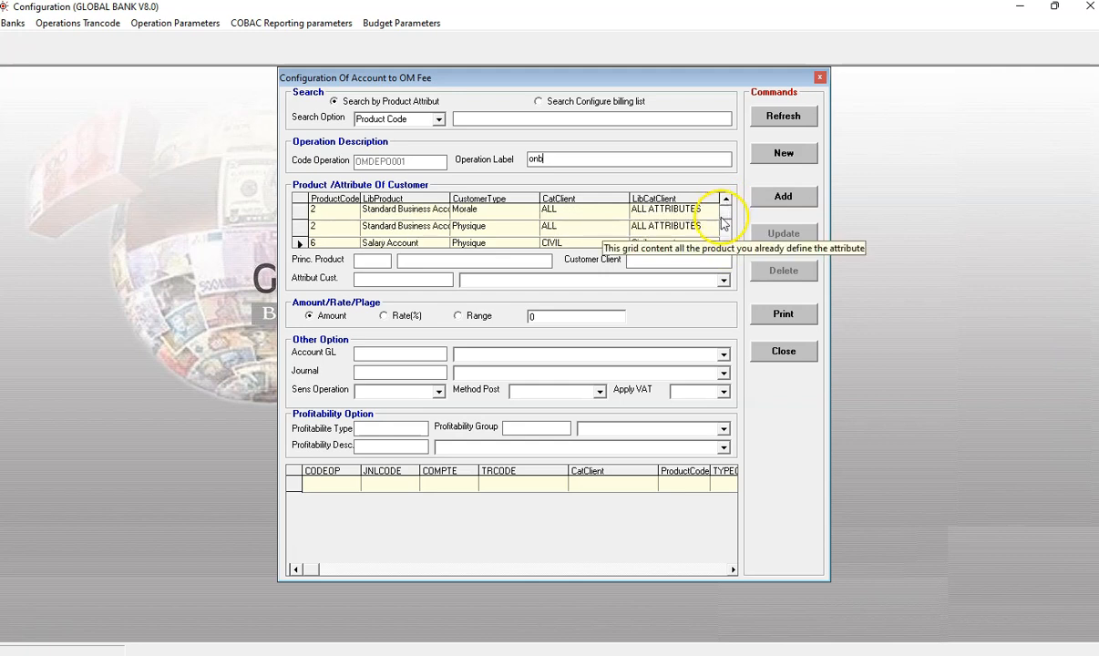
{"action": "left_click", "coordinate": [412, 230]}
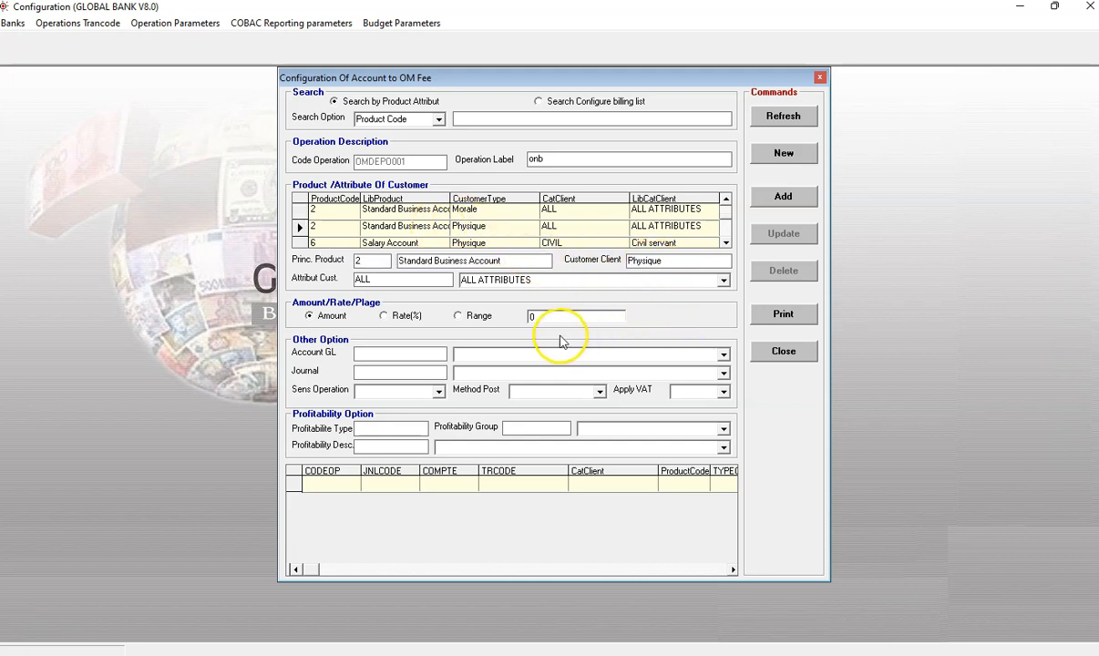
Step: Choose range pricing and add a first fee tier from 1 to 10000 with an amount of 125
{"action": "left_click", "coordinate": [457, 317]}
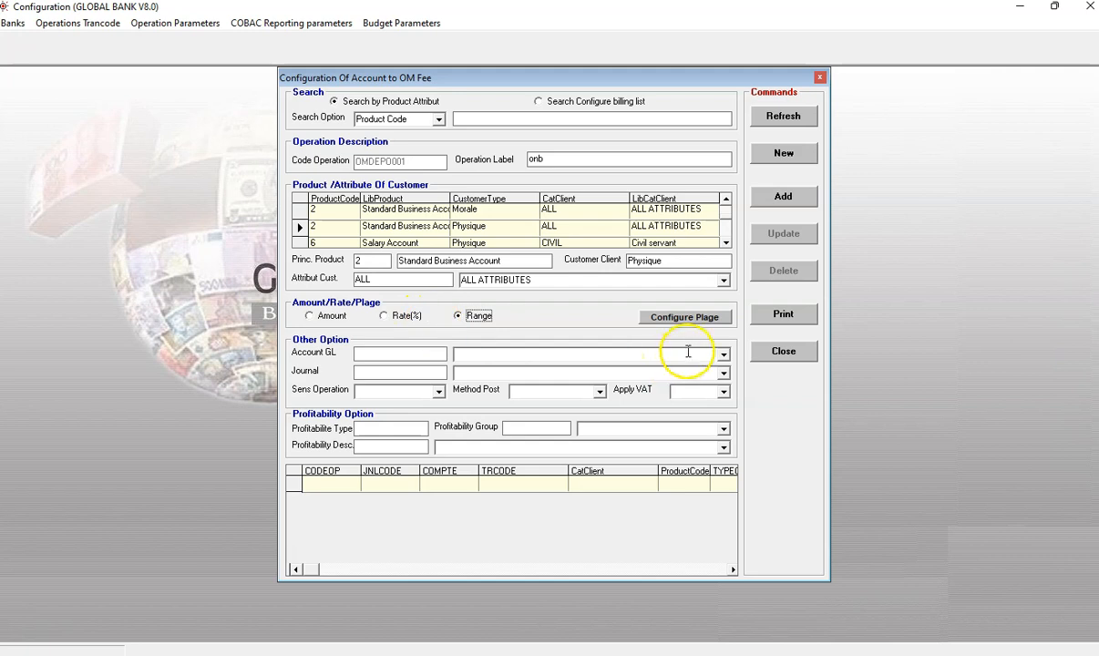
{"action": "left_click", "coordinate": [684, 317]}
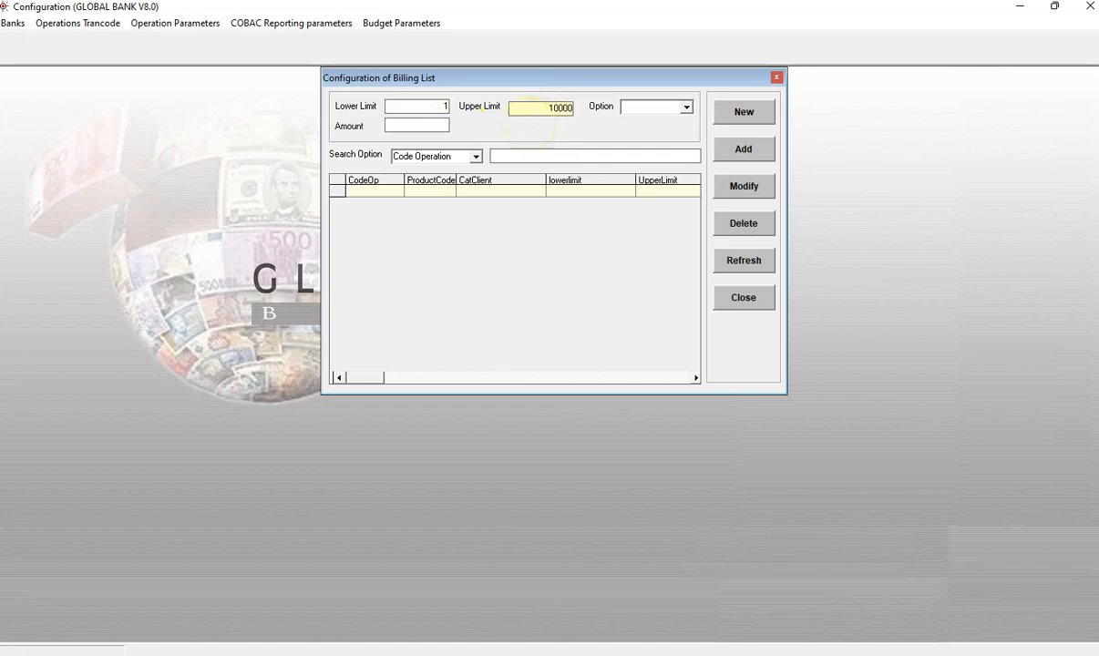
{"action": "left_click", "coordinate": [686, 108]}
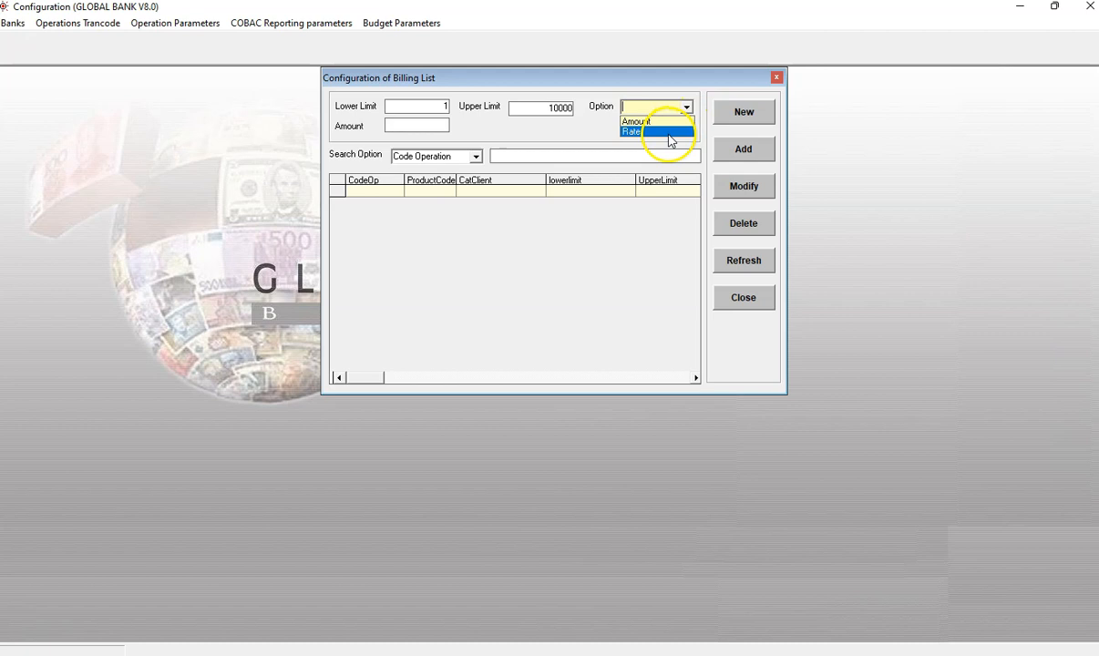
{"action": "left_click", "coordinate": [643, 121]}
{"action": "left_click", "coordinate": [425, 125]}
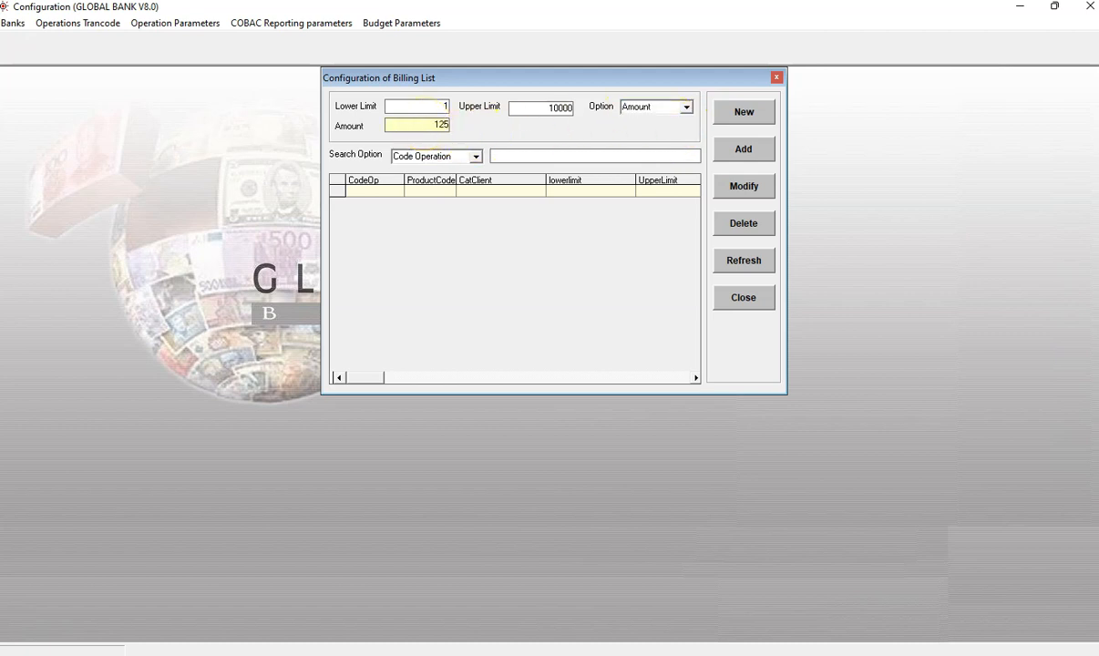
{"action": "left_click", "coordinate": [754, 152]}
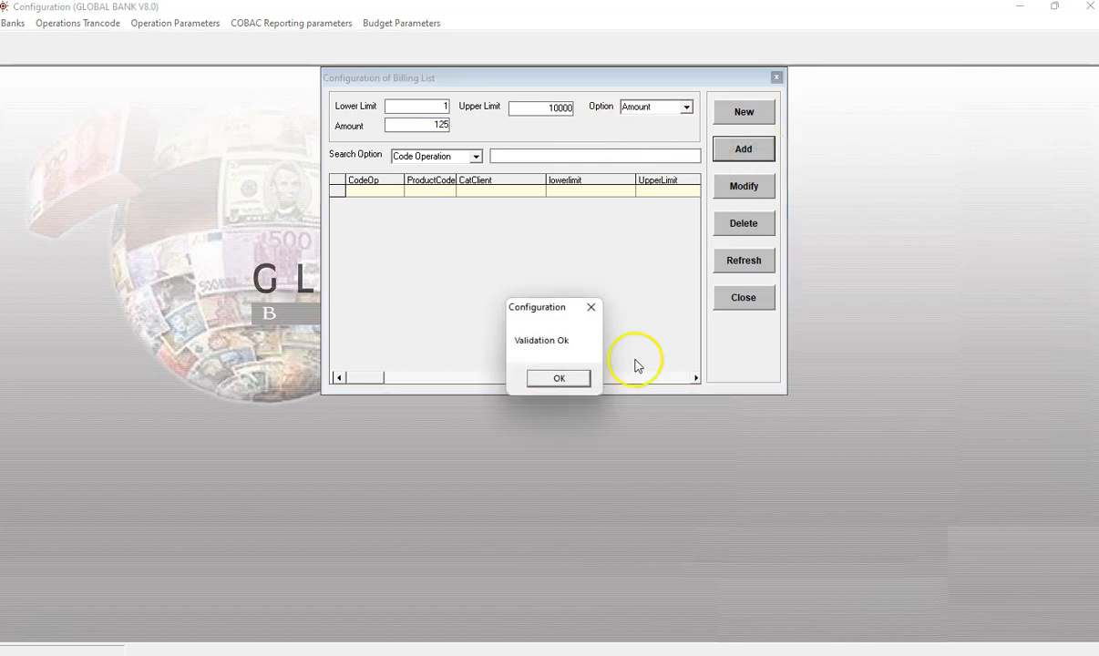
{"action": "left_click", "coordinate": [567, 377]}
Step: Add a second fee tier from 10001 to 20000 with an amount of 250
{"action": "left_click", "coordinate": [744, 112]}
{"action": "left_click", "coordinate": [426, 107]}
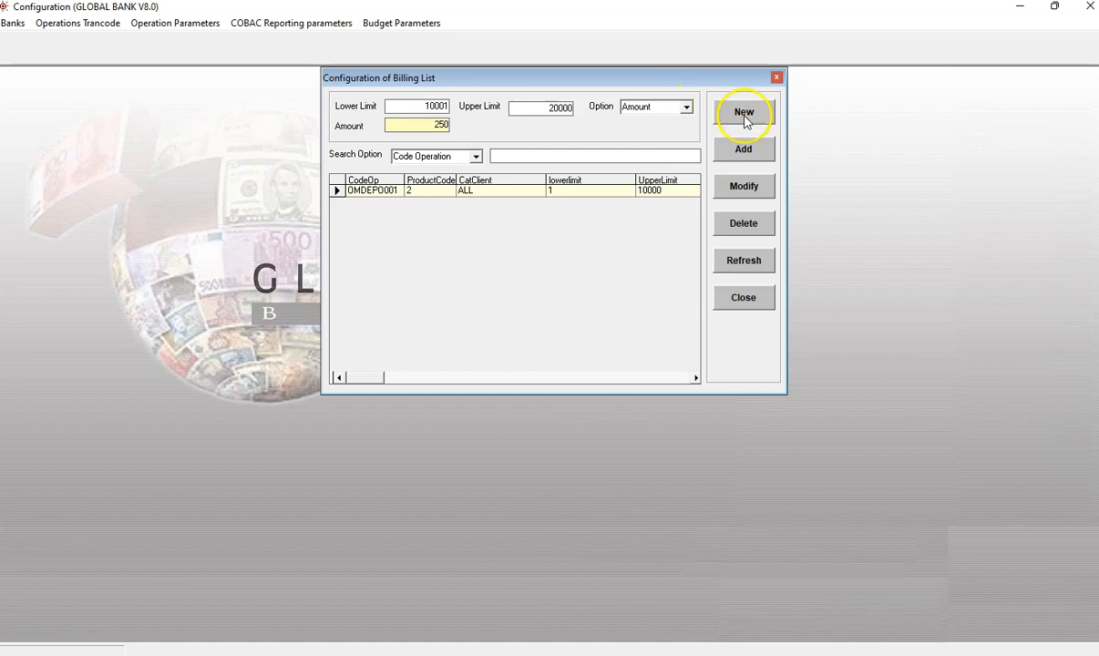
{"action": "left_click", "coordinate": [746, 152]}
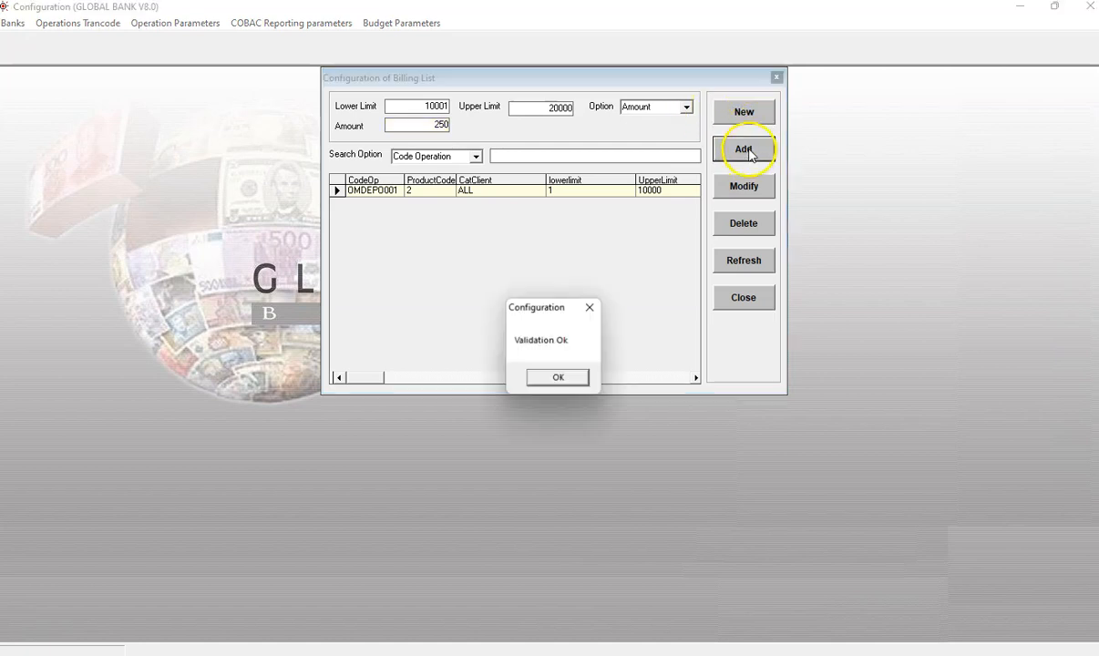
{"action": "left_click", "coordinate": [558, 377]}
Step: Add a third fee tier from 20001 to 999999 with an amount of 500 and close the tier window
{"action": "left_click", "coordinate": [725, 111]}
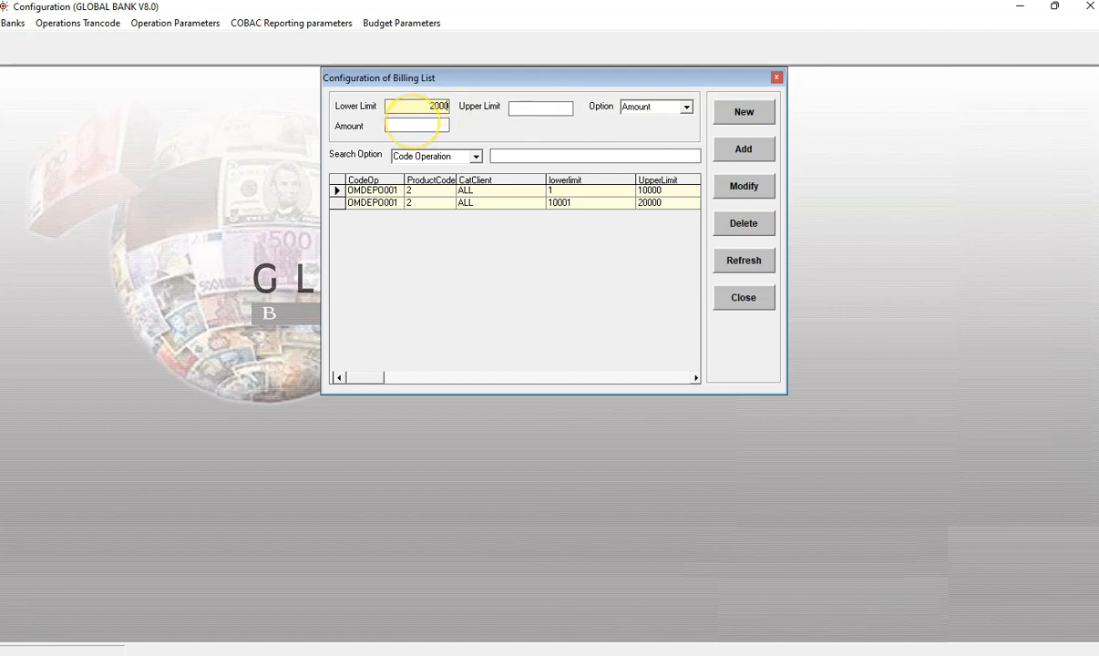
{"action": "left_click", "coordinate": [533, 111]}
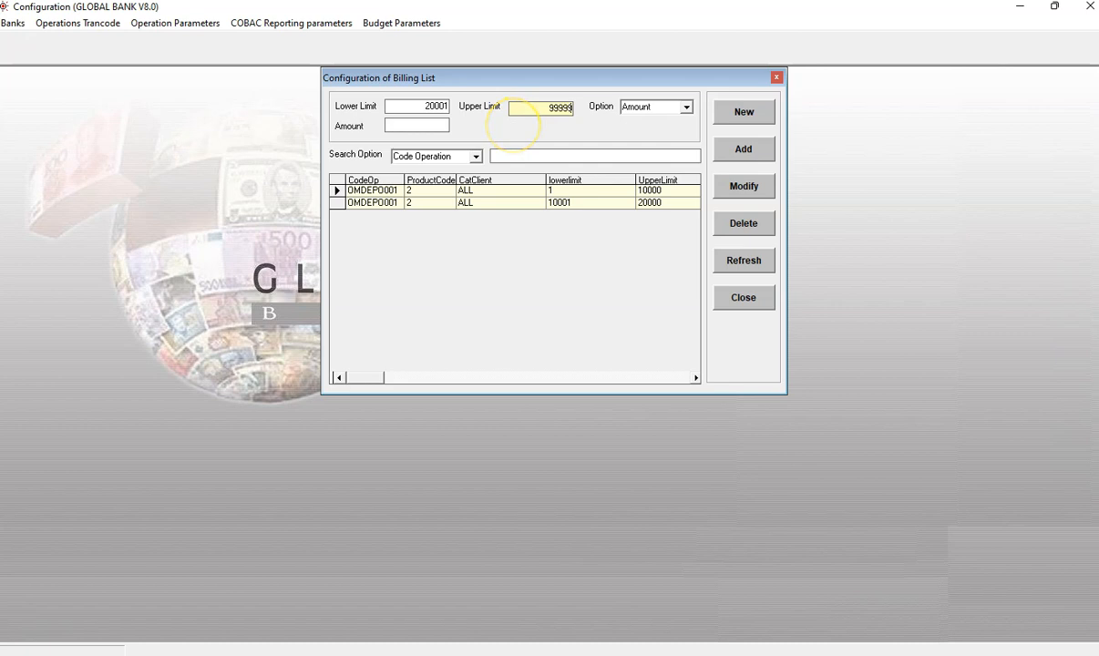
{"action": "left_click", "coordinate": [424, 127]}
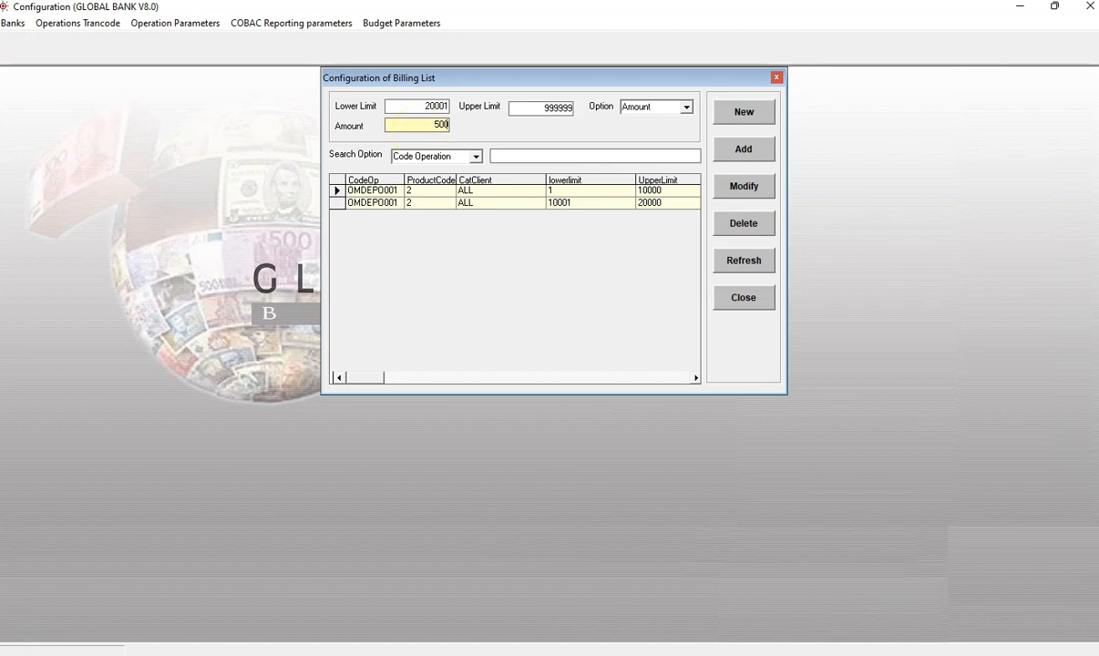
{"action": "left_click", "coordinate": [740, 150]}
{"action": "left_click", "coordinate": [558, 378]}
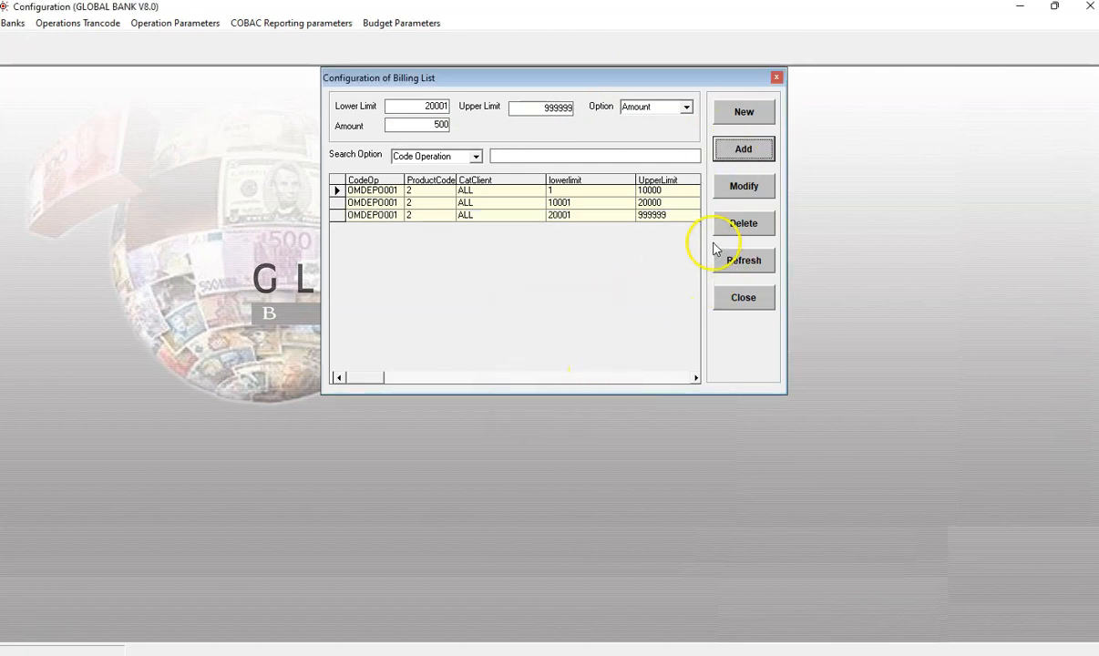
{"action": "left_click", "coordinate": [740, 306]}
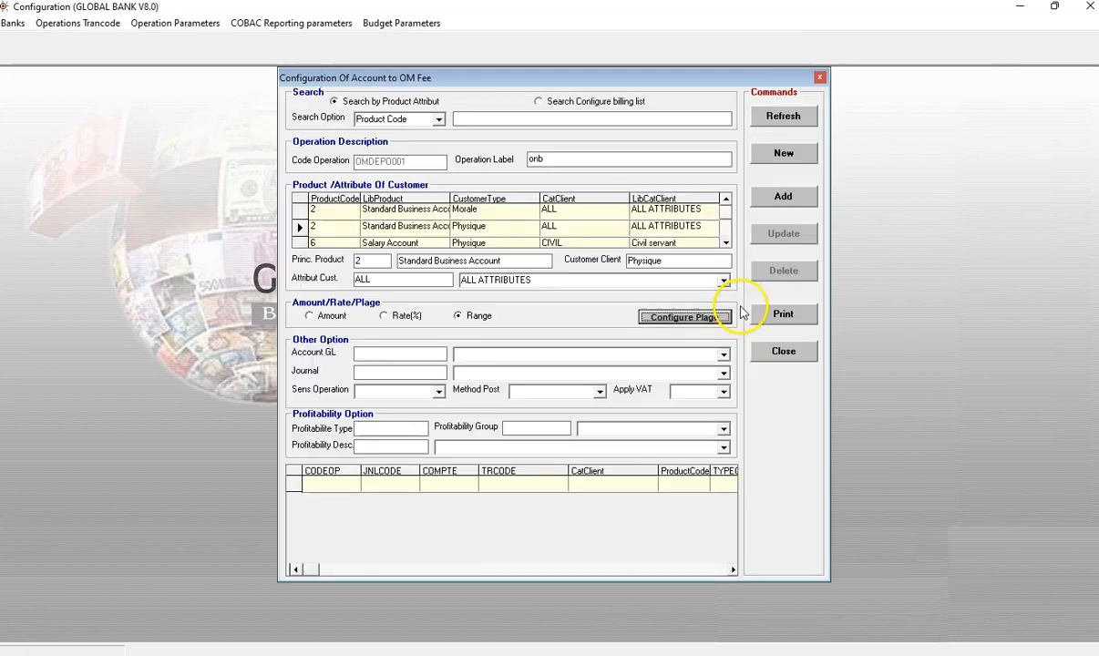
{"action": "left_click", "coordinate": [723, 354]}
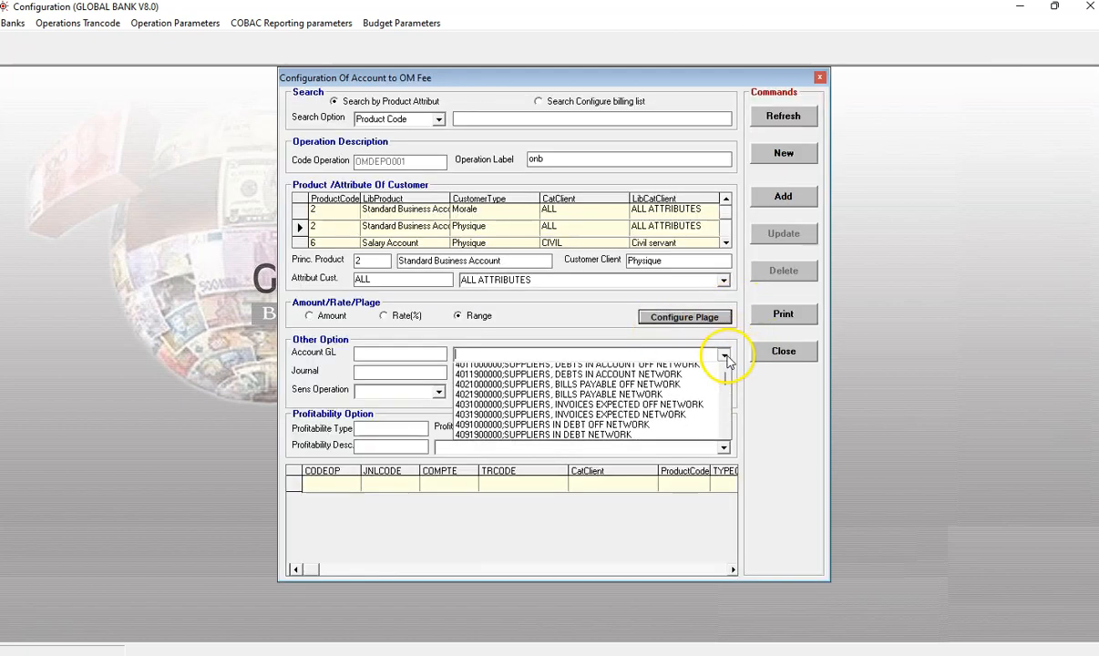
{"action": "left_click", "coordinate": [694, 393]}
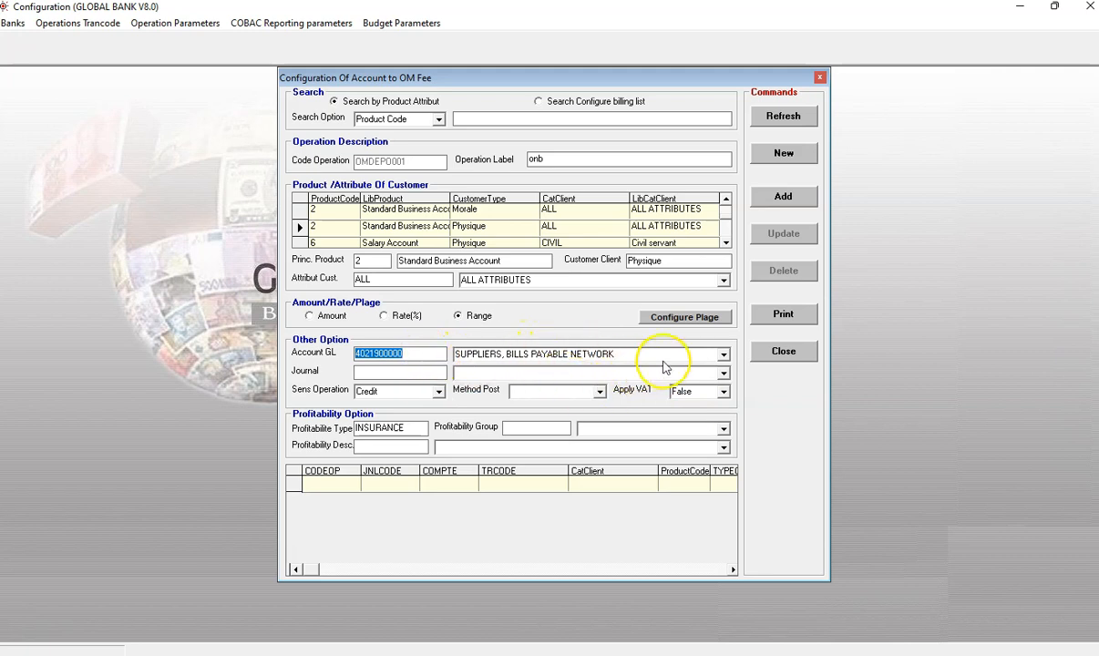
{"action": "left_click", "coordinate": [724, 354]}
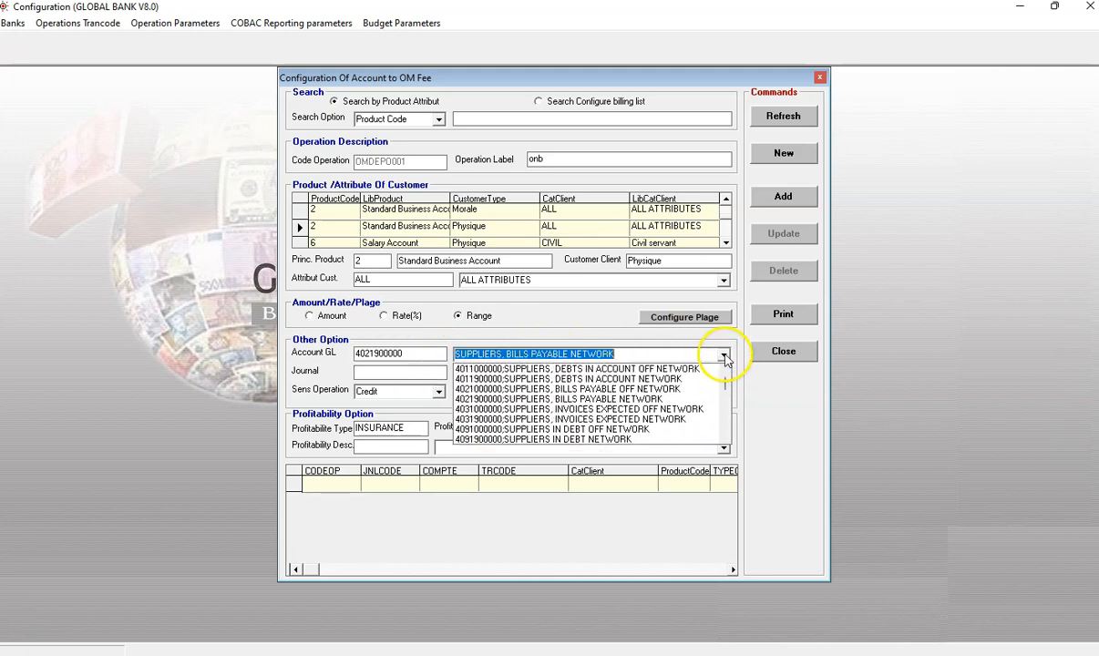
{"action": "scroll", "coordinate": [666, 408], "scroll_direction": "down", "scroll_amount": 8}
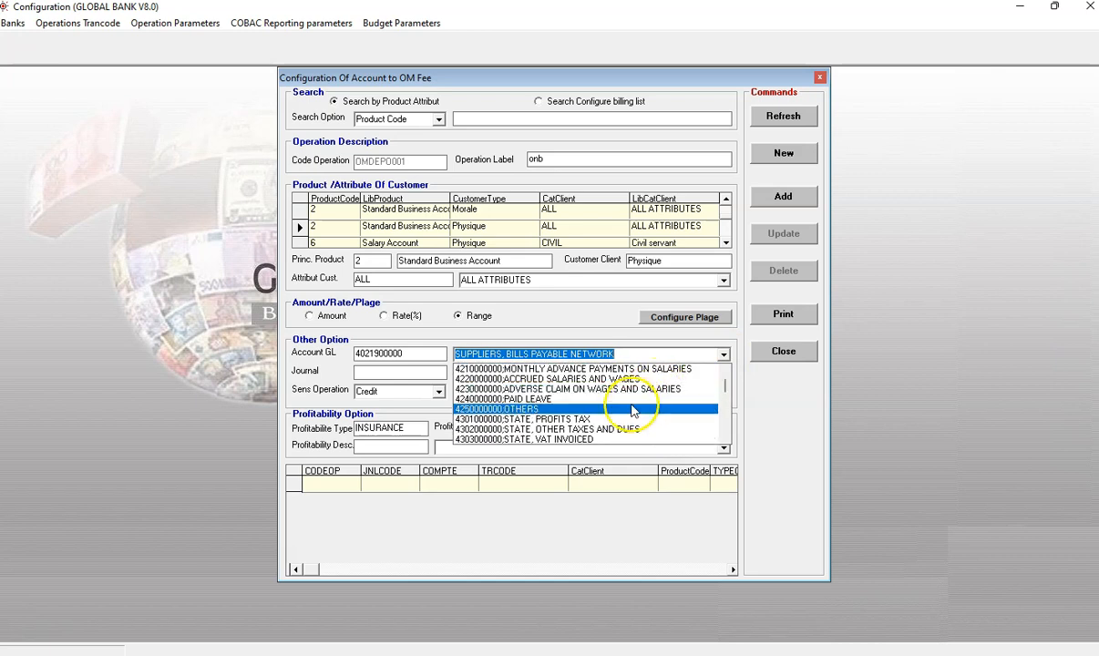
{"action": "scroll", "coordinate": [633, 422], "scroll_direction": "down", "scroll_amount": 3}
{"action": "scroll", "coordinate": [643, 413], "scroll_direction": "down", "scroll_amount": 1}
{"action": "scroll", "coordinate": [643, 414], "scroll_direction": "up", "scroll_amount": 1}
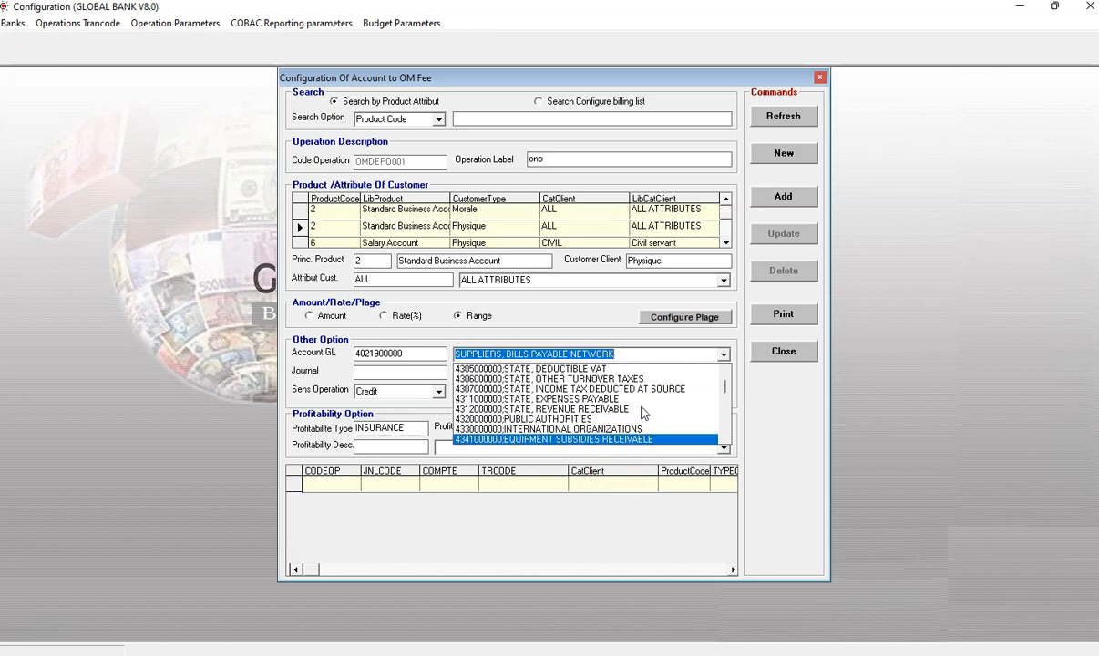
{"action": "left_click", "coordinate": [644, 390]}
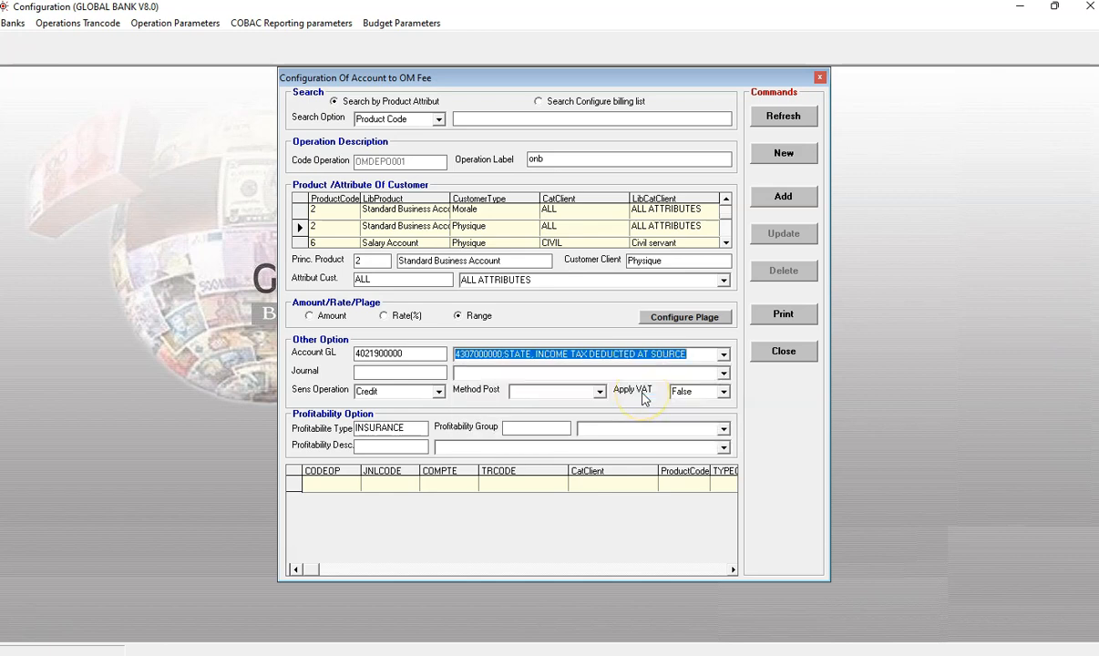
Step: Set the journal to Adjustement Journal (ADJ)
{"action": "left_click", "coordinate": [722, 373]}
{"action": "left_click", "coordinate": [638, 384]}
{"action": "left_click", "coordinate": [423, 373]}
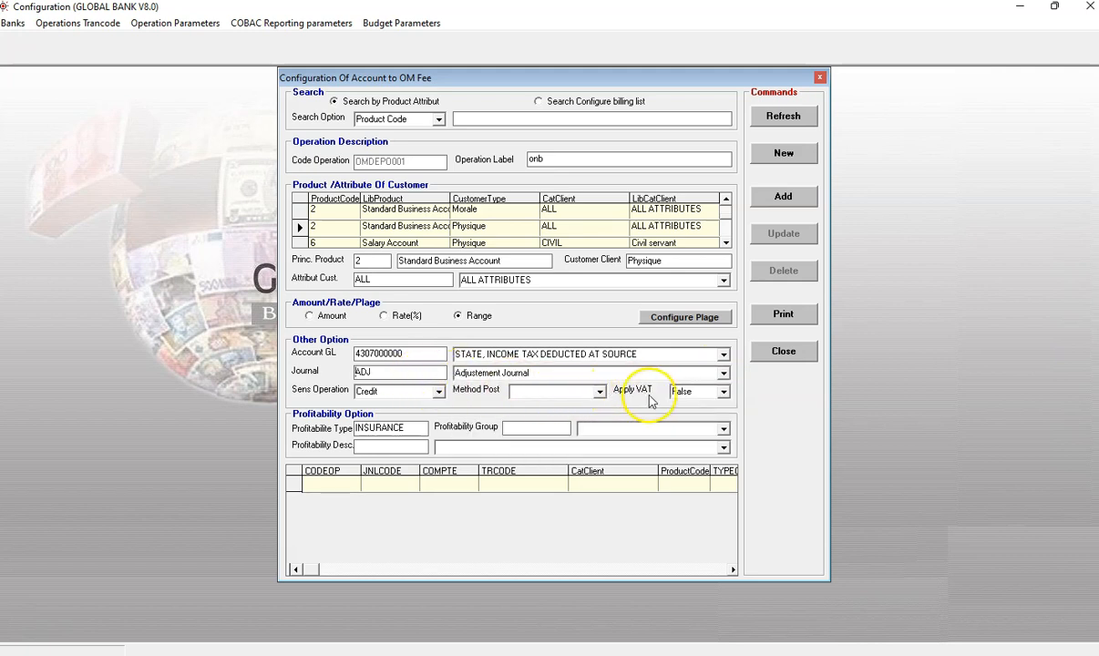
Step: Set the posting method to AUTO and the Apply VAT option to True
{"action": "left_click", "coordinate": [599, 392]}
{"action": "left_click", "coordinate": [575, 406]}
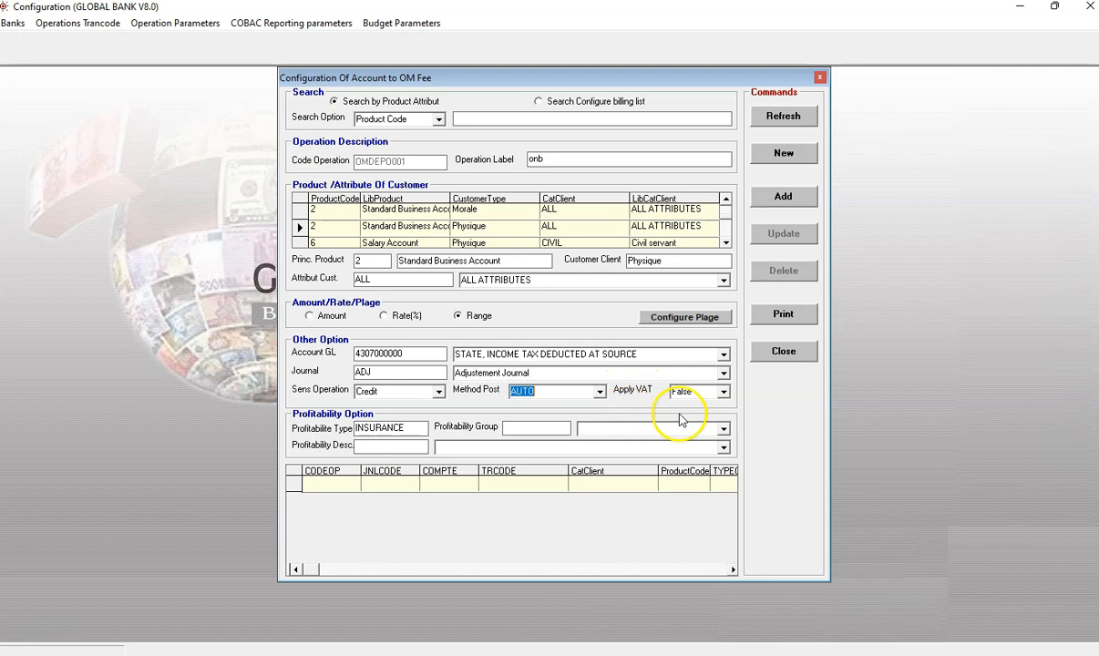
{"action": "left_click", "coordinate": [724, 392]}
{"action": "left_click", "coordinate": [727, 392]}
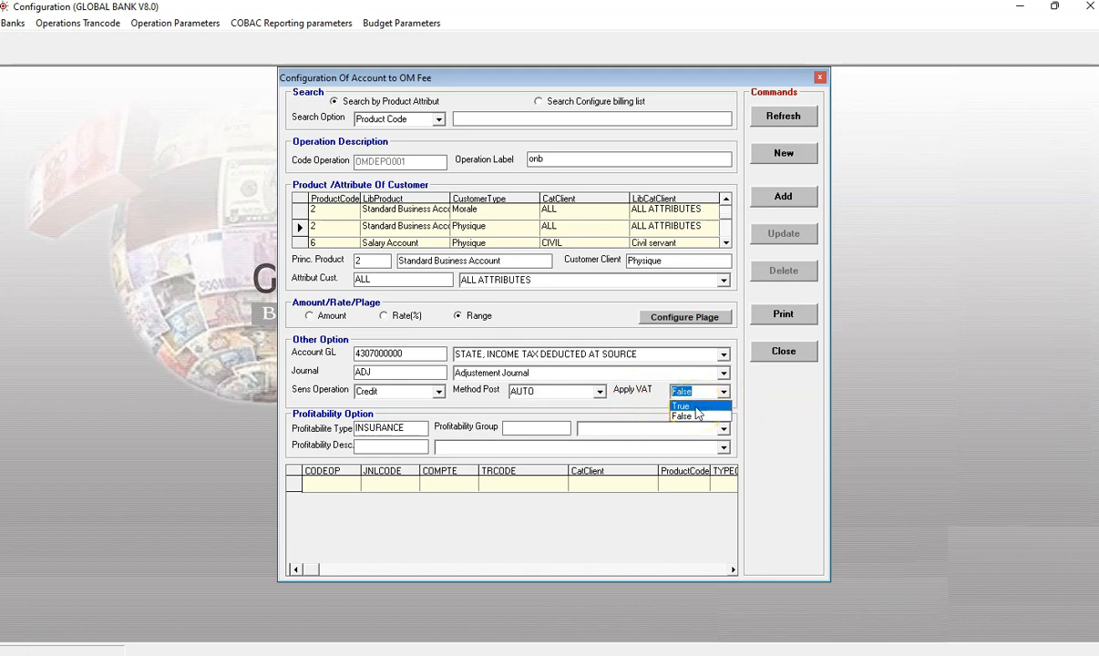
{"action": "left_click", "coordinate": [695, 407]}
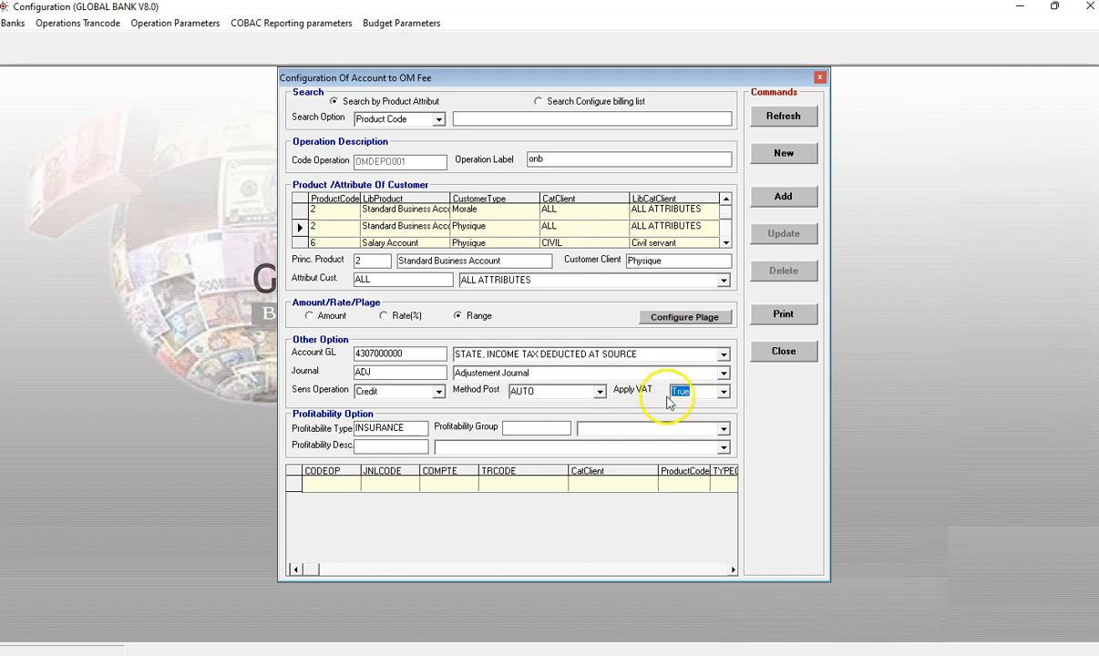
Step: Set the profitability group to TPRCM and the profitability description to TPRCM;INSURANCE
{"action": "left_click", "coordinate": [724, 428]}
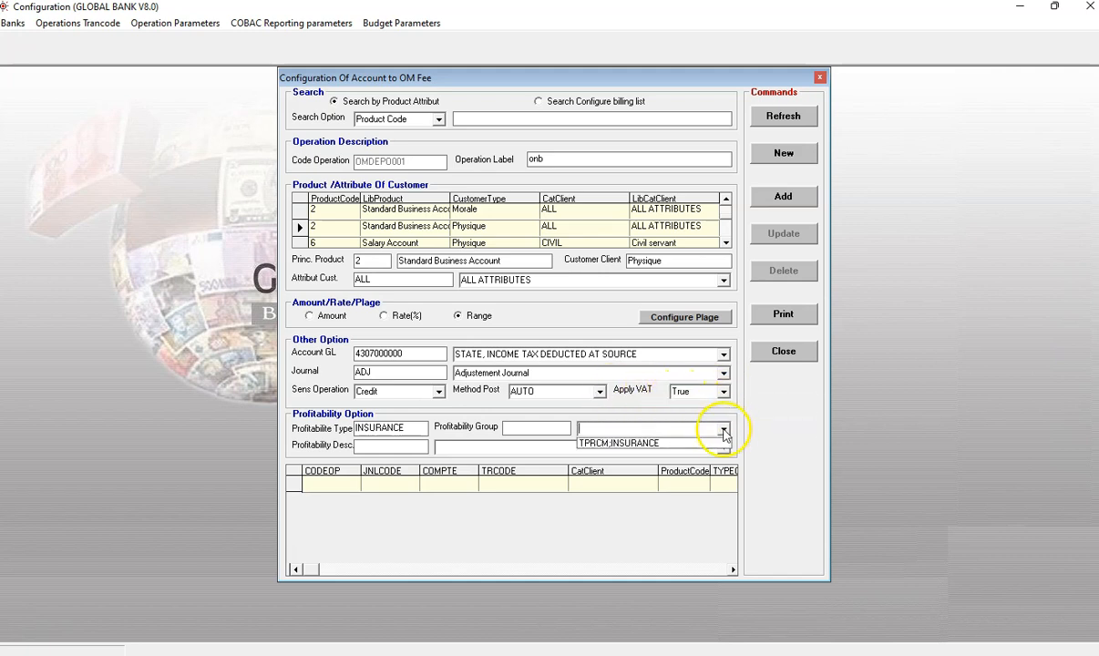
{"action": "left_click", "coordinate": [708, 443]}
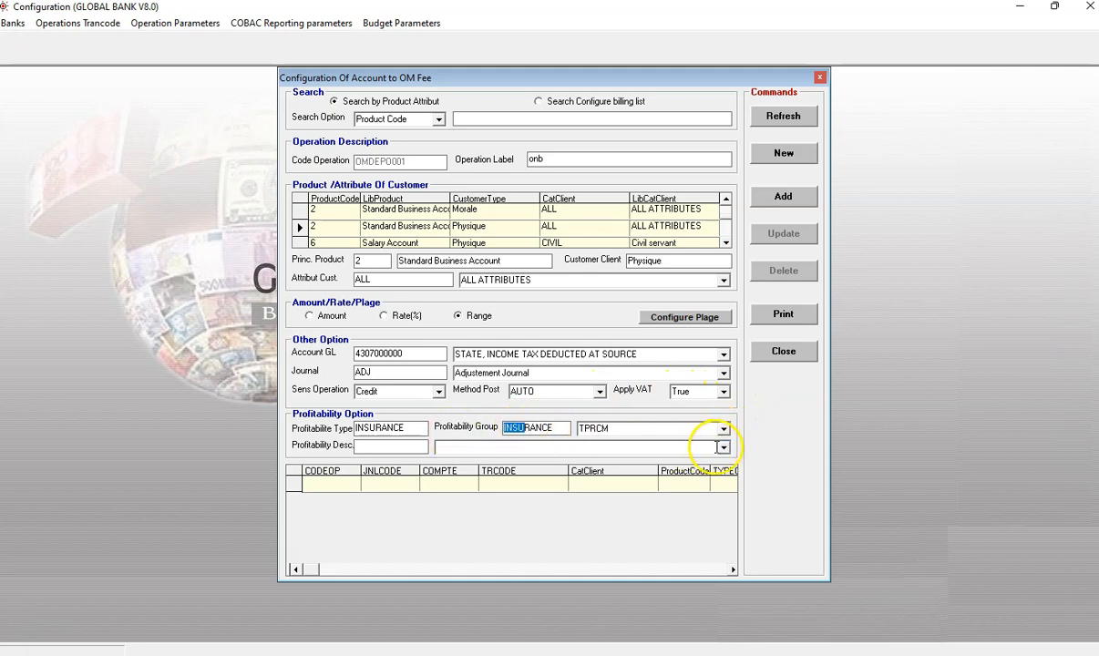
{"action": "left_click", "coordinate": [724, 448]}
{"action": "left_click", "coordinate": [712, 459]}
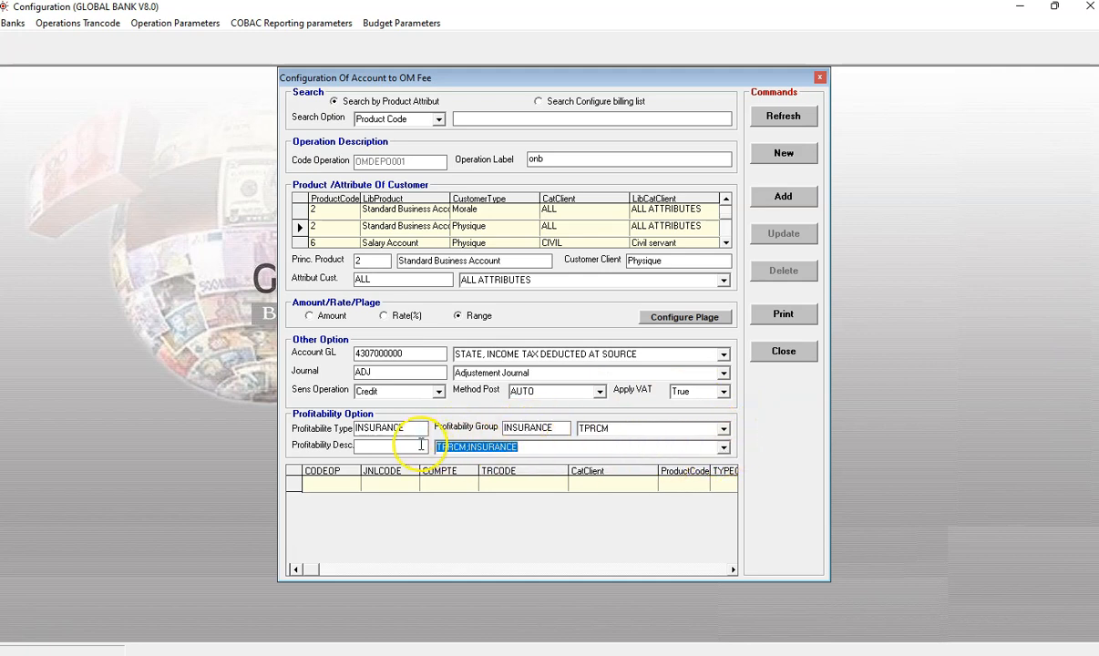
Step: Add the Account to OM fee configuration, acknowledge the confirmation, and close the window
{"action": "left_click", "coordinate": [774, 198]}
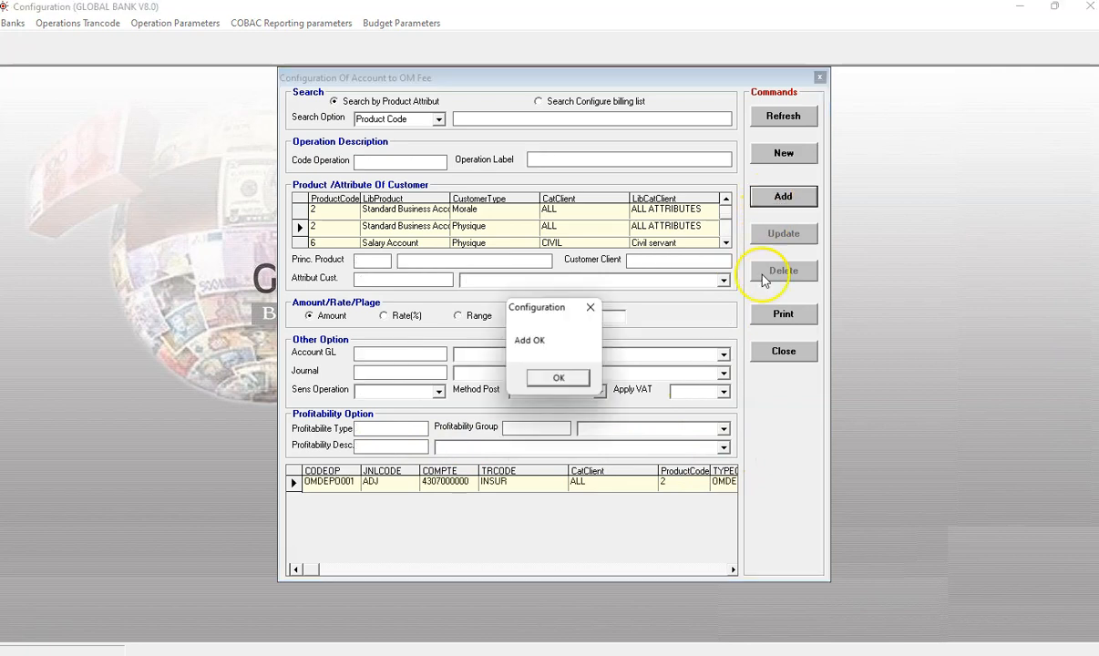
{"action": "left_click", "coordinate": [558, 379]}
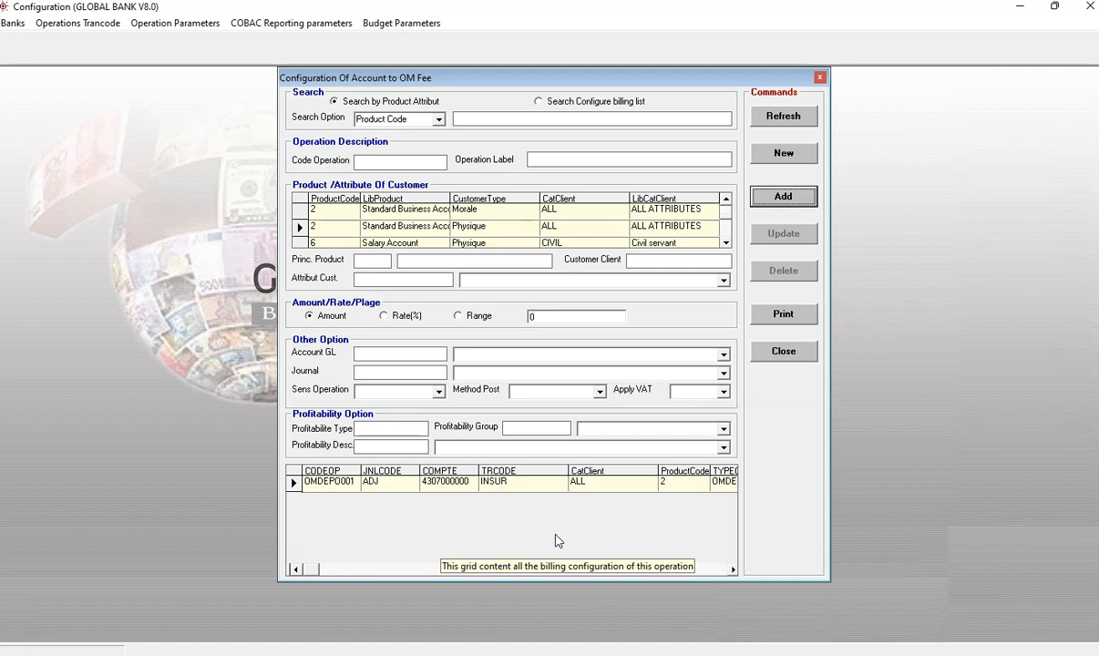
{"action": "left_click", "coordinate": [819, 78]}
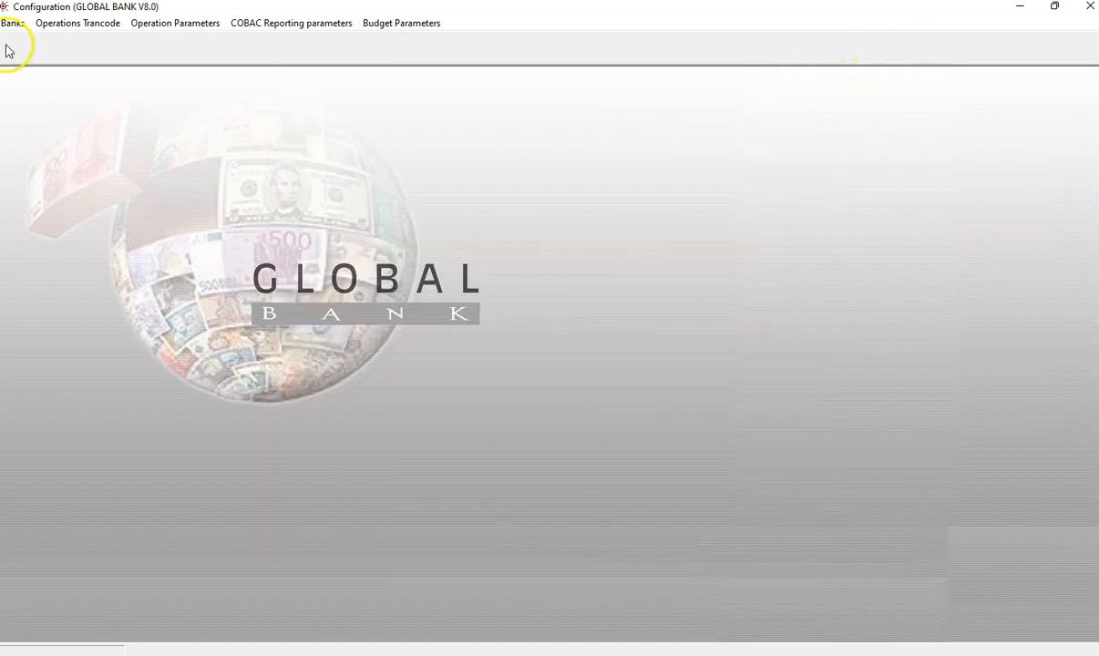
Step: Open the Account to Account Fee configuration from the SMS and Online Products billing list
{"action": "left_click", "coordinate": [153, 23]}
{"action": "mouse_move", "coordinate": [201, 183]}
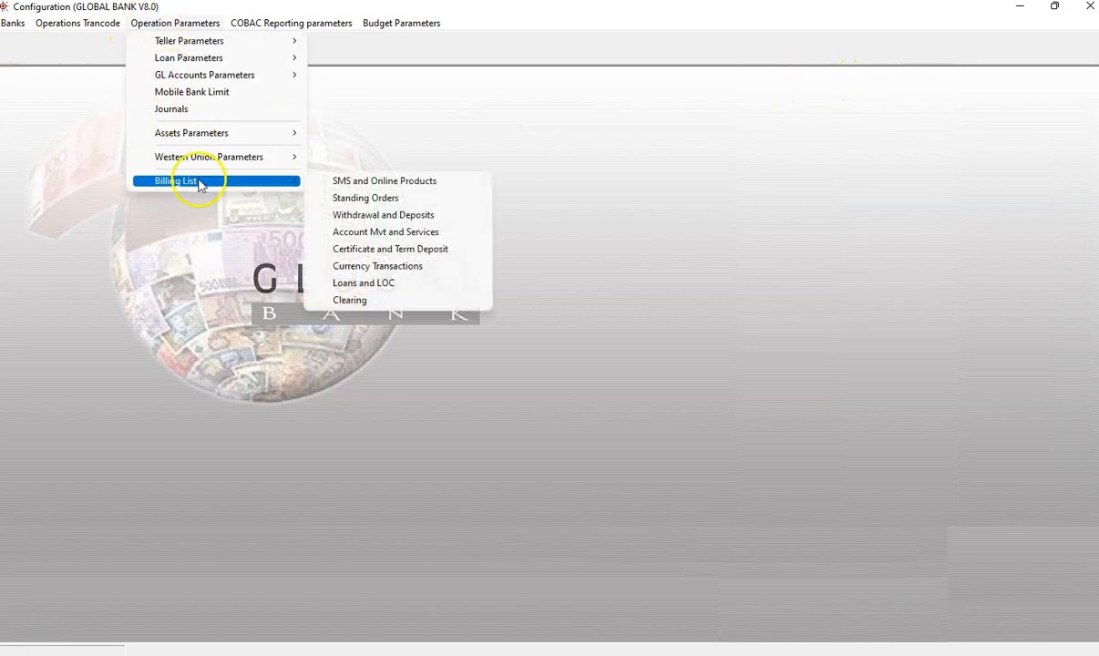
{"action": "left_click", "coordinate": [357, 181]}
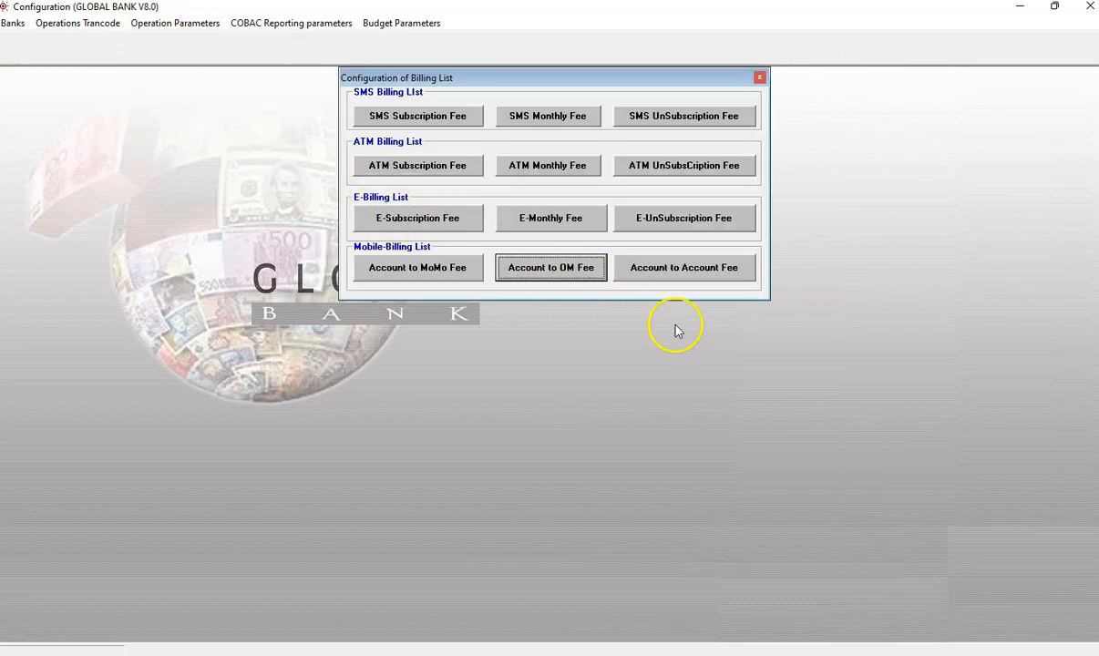
{"action": "left_click", "coordinate": [706, 269]}
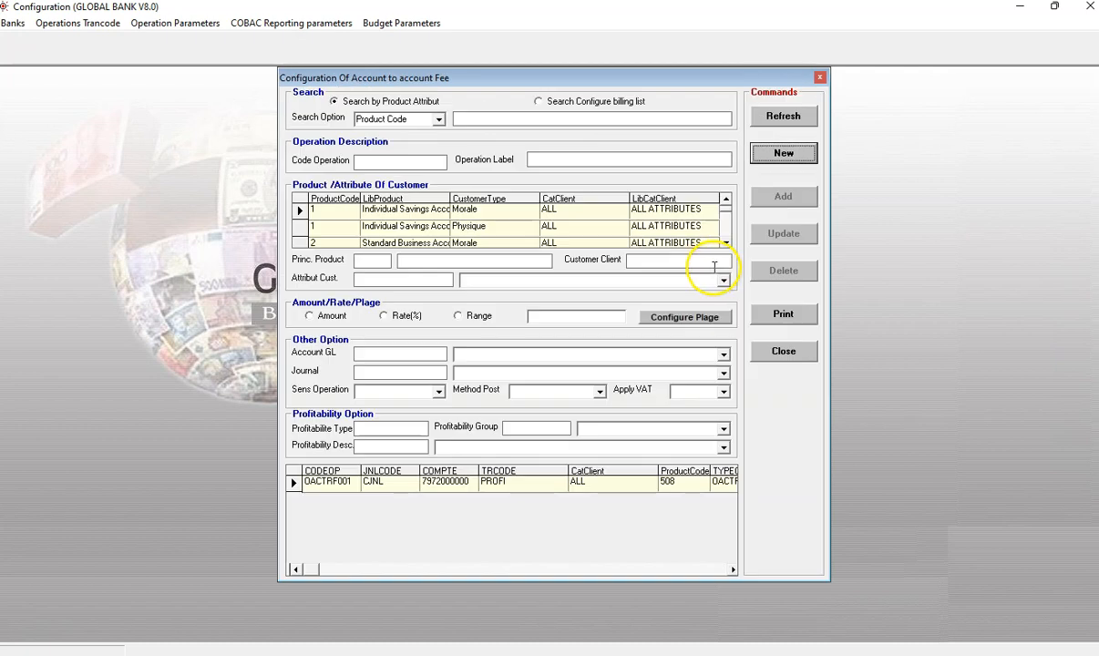
Step: Start a new operation labelled cc for the Standard Business Account product with Morale customers
{"action": "left_click", "coordinate": [783, 154]}
{"action": "left_click", "coordinate": [635, 157]}
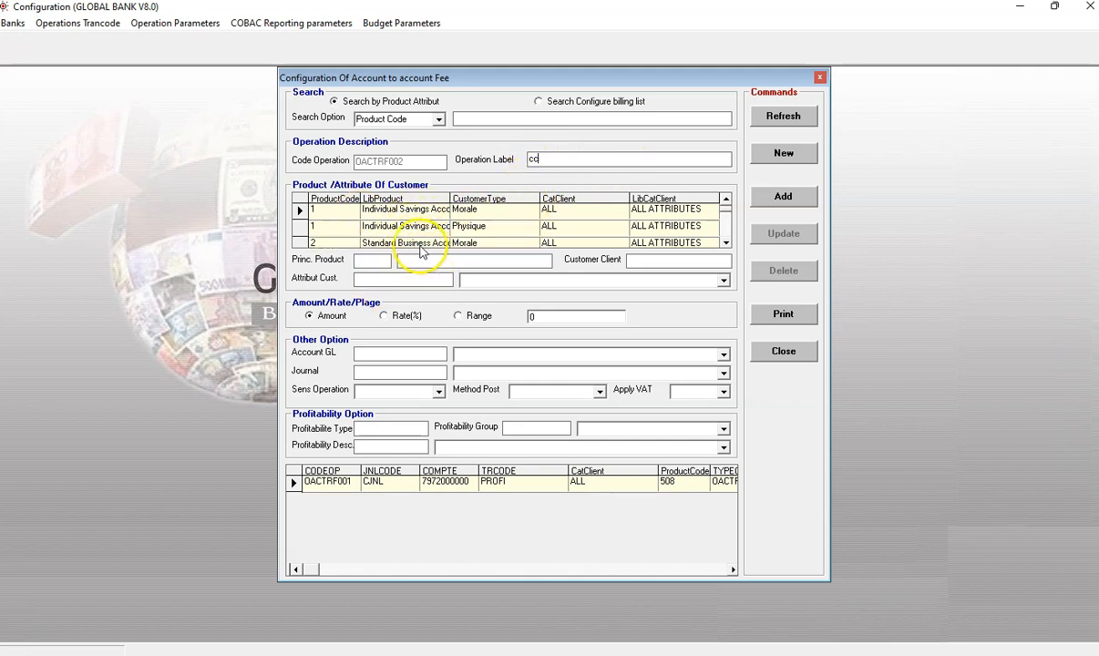
{"action": "left_click", "coordinate": [399, 244]}
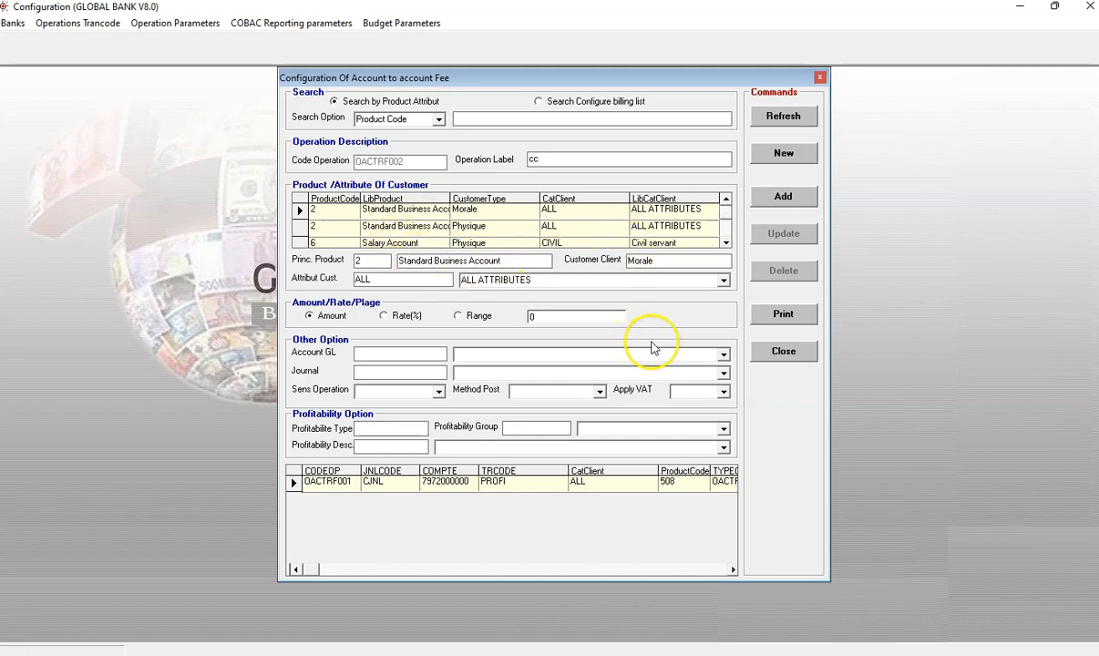
Step: Switch the fee type to Range and open the tier configuration
{"action": "left_click", "coordinate": [466, 319]}
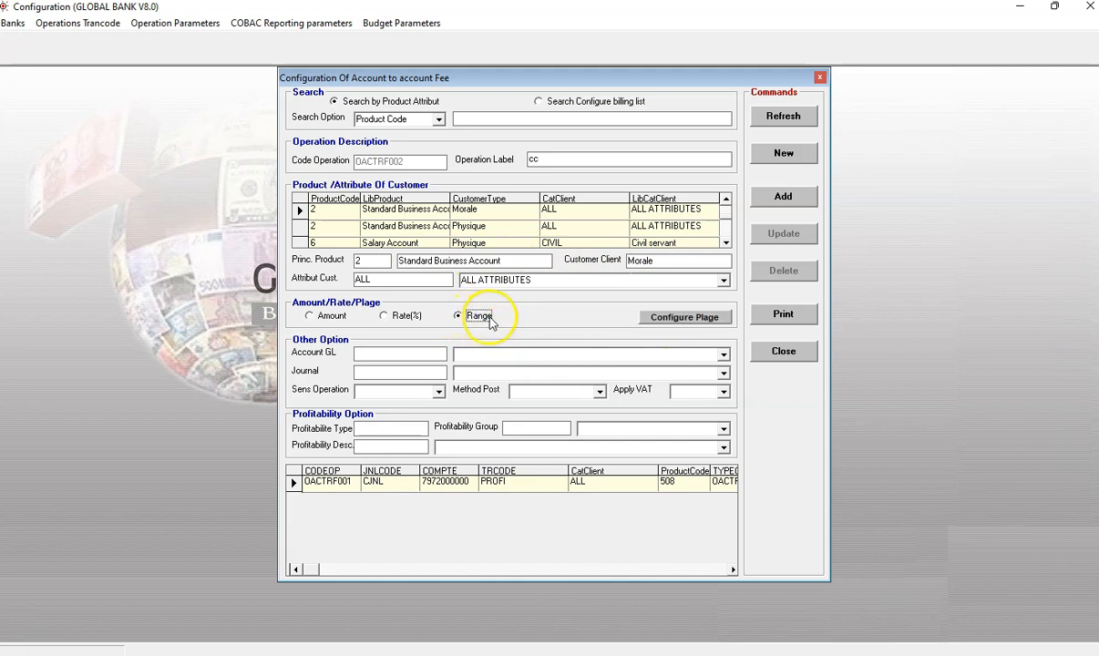
{"action": "left_click", "coordinate": [656, 320]}
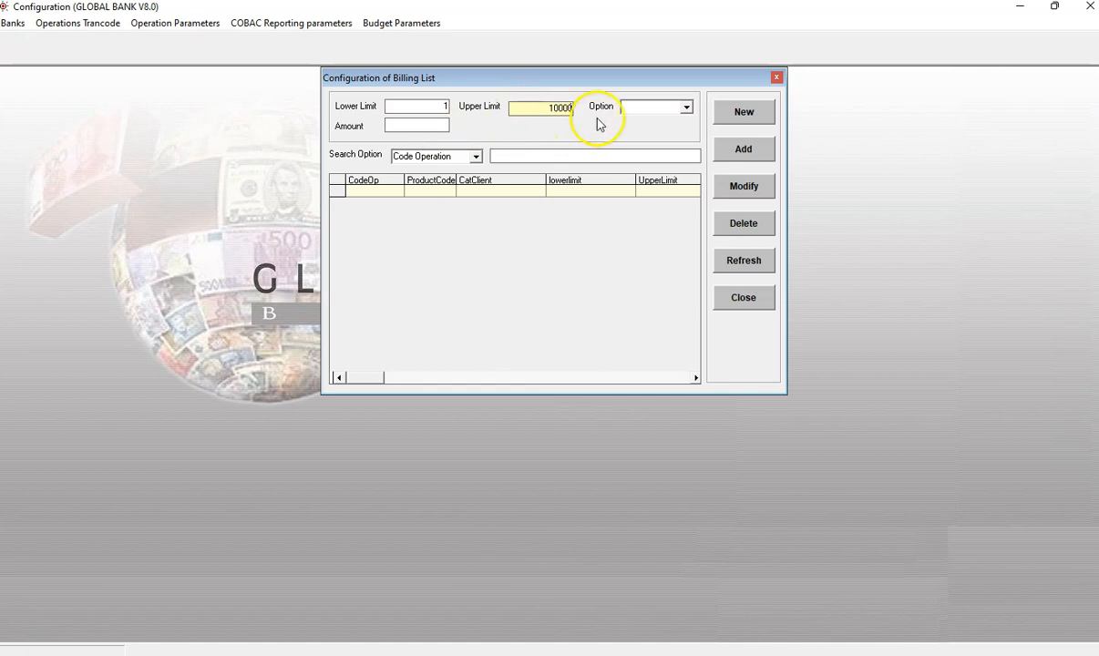
{"action": "left_click", "coordinate": [686, 107]}
{"action": "left_click", "coordinate": [674, 119]}
{"action": "left_click", "coordinate": [431, 127]}
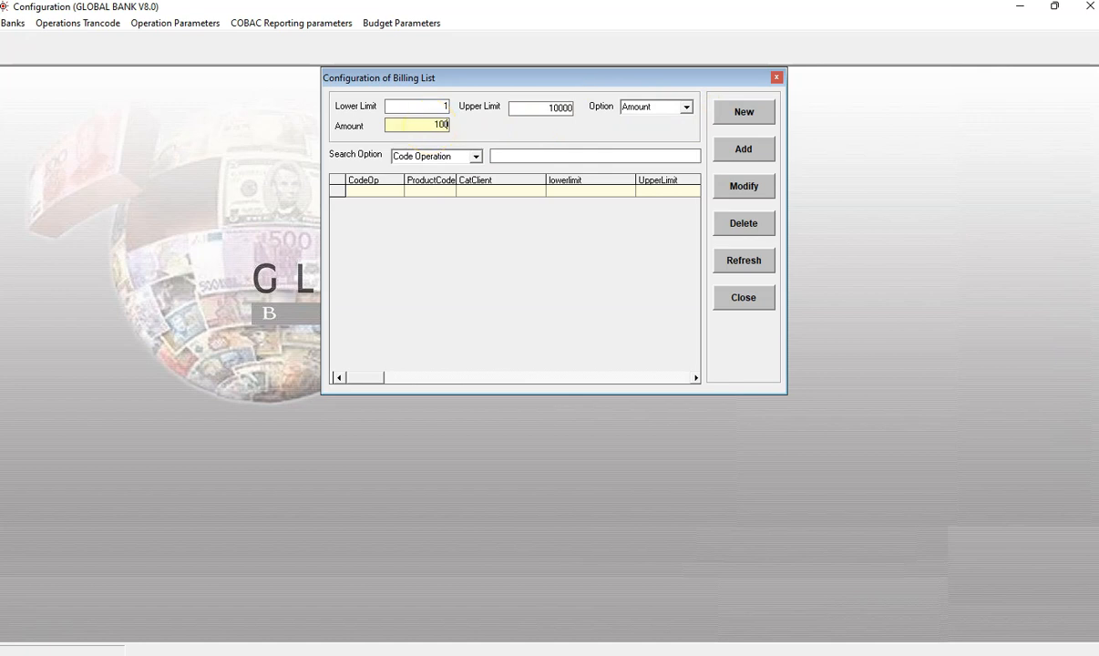
{"action": "left_click", "coordinate": [752, 113]}
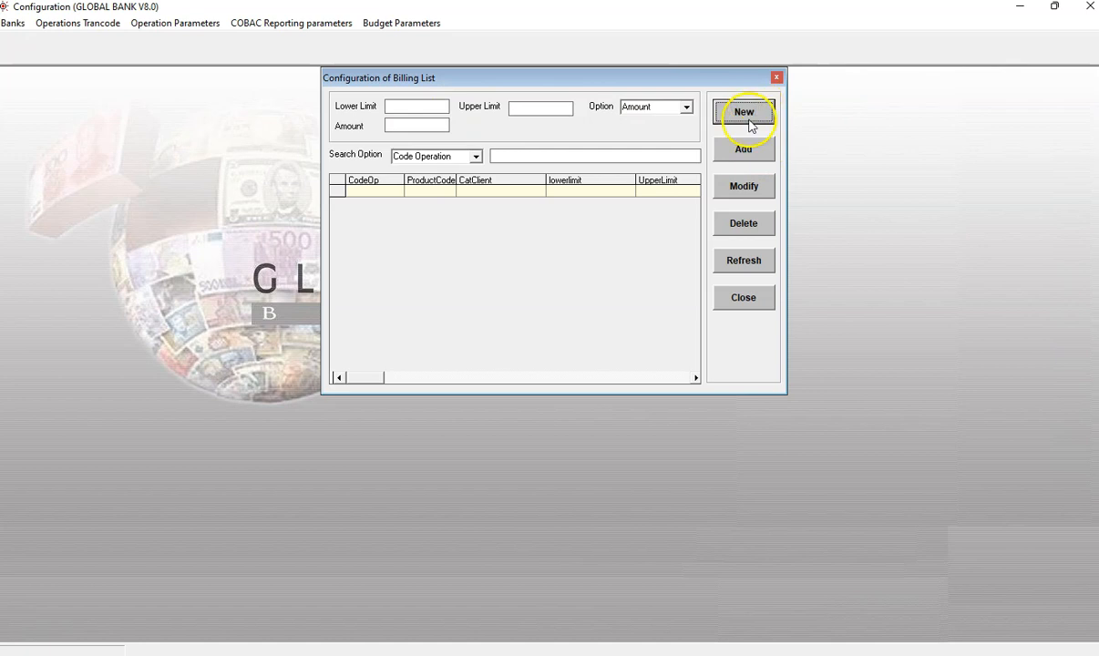
Step: Add a first fee tier from 1 to 10000 with option Amount and an amount of 100
{"action": "left_click", "coordinate": [422, 108]}
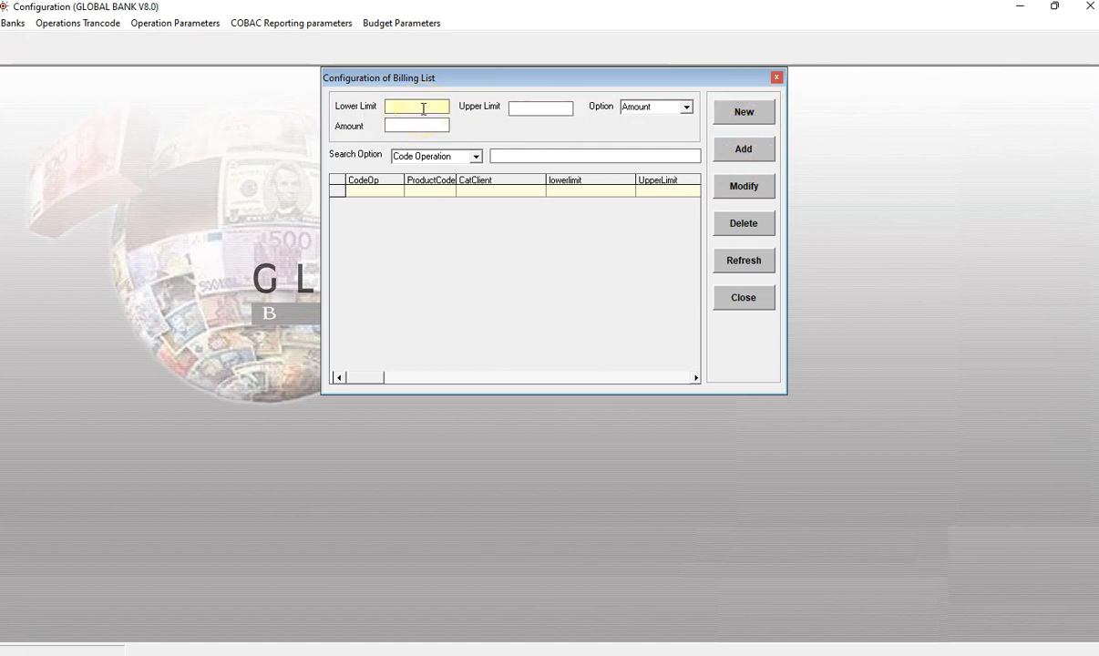
{"action": "type", "text": "1"}
{"action": "left_click", "coordinate": [523, 107]}
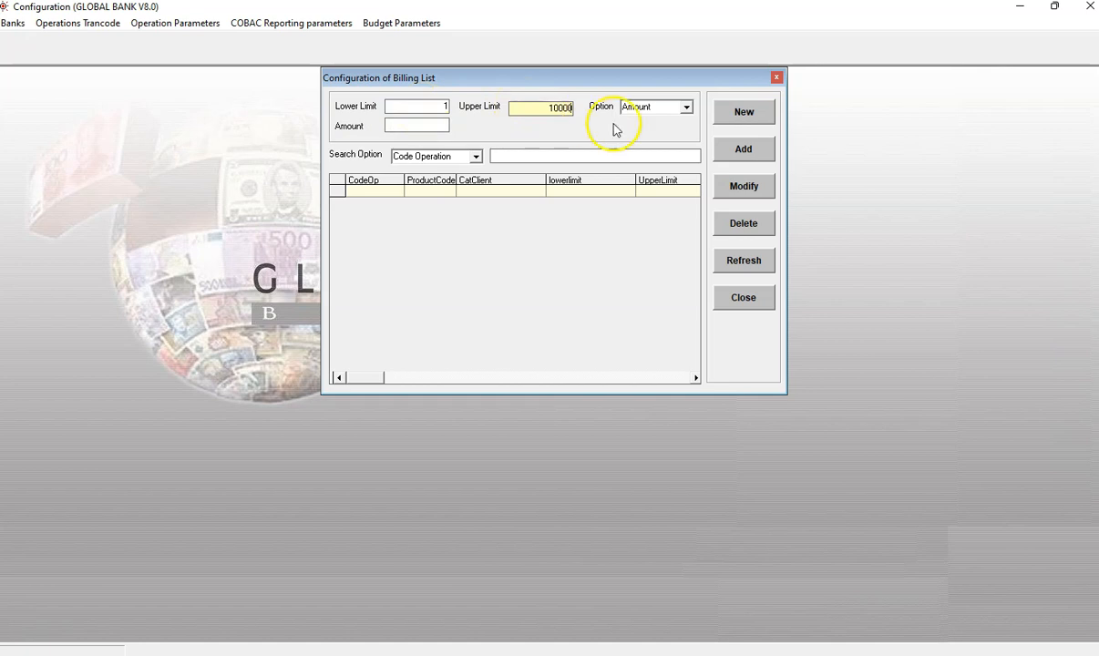
{"action": "left_click", "coordinate": [685, 106]}
{"action": "left_click", "coordinate": [657, 122]}
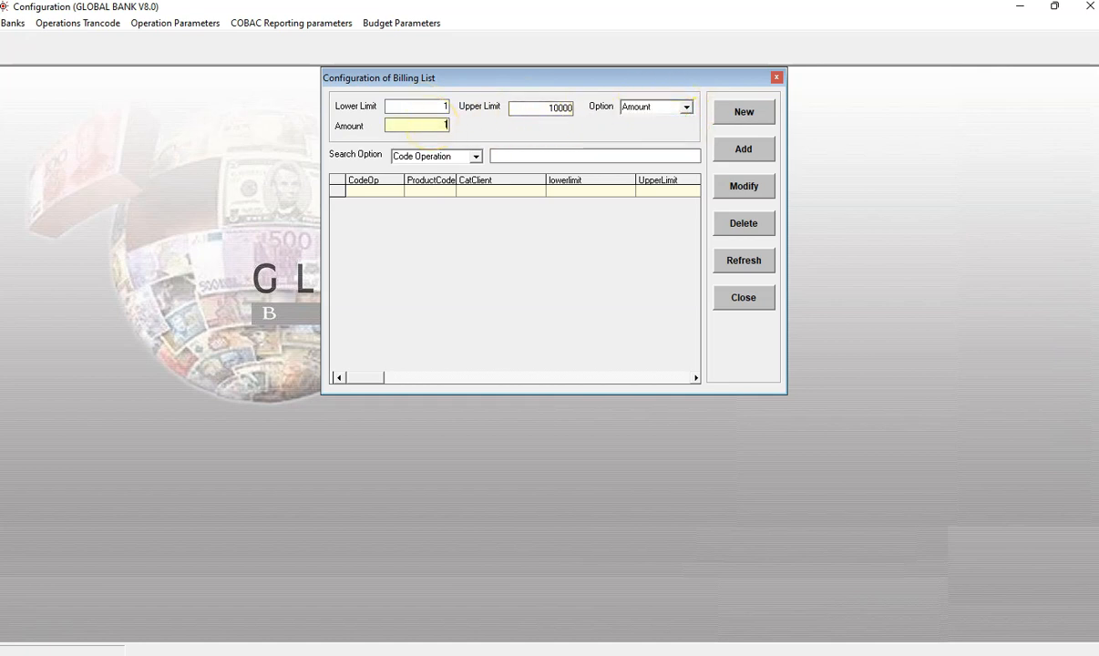
{"action": "type", "text": "100"}
{"action": "left_click", "coordinate": [741, 149]}
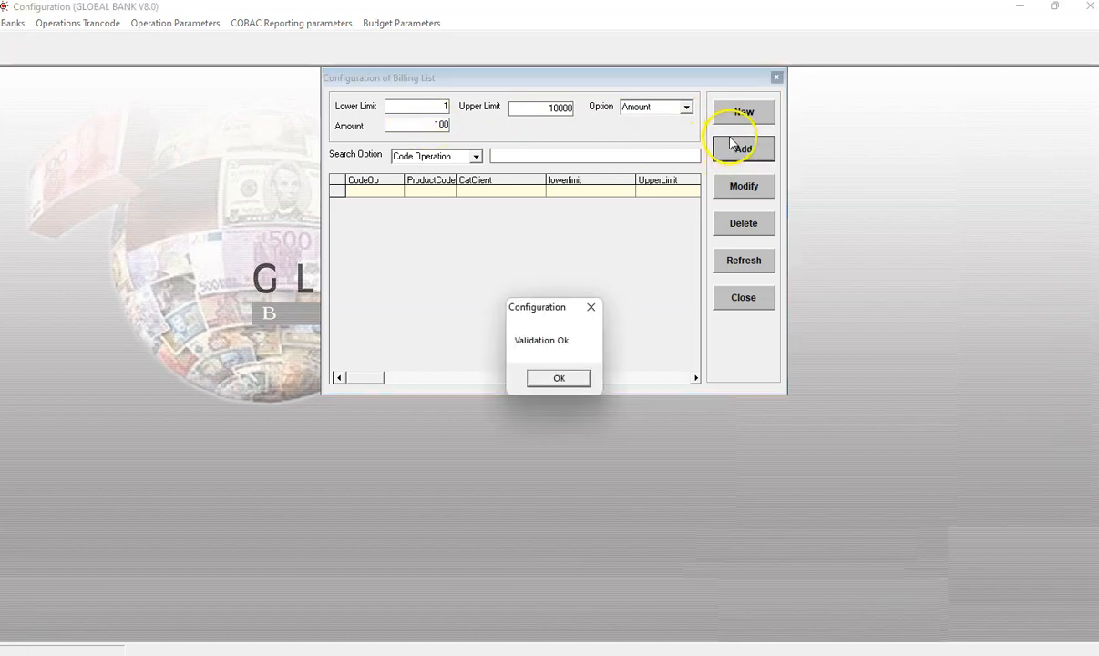
{"action": "left_click", "coordinate": [581, 386]}
Step: Add a second fee tier from 10001 to 20000 with an amount of 200
{"action": "left_click", "coordinate": [742, 113]}
{"action": "left_click", "coordinate": [441, 107]}
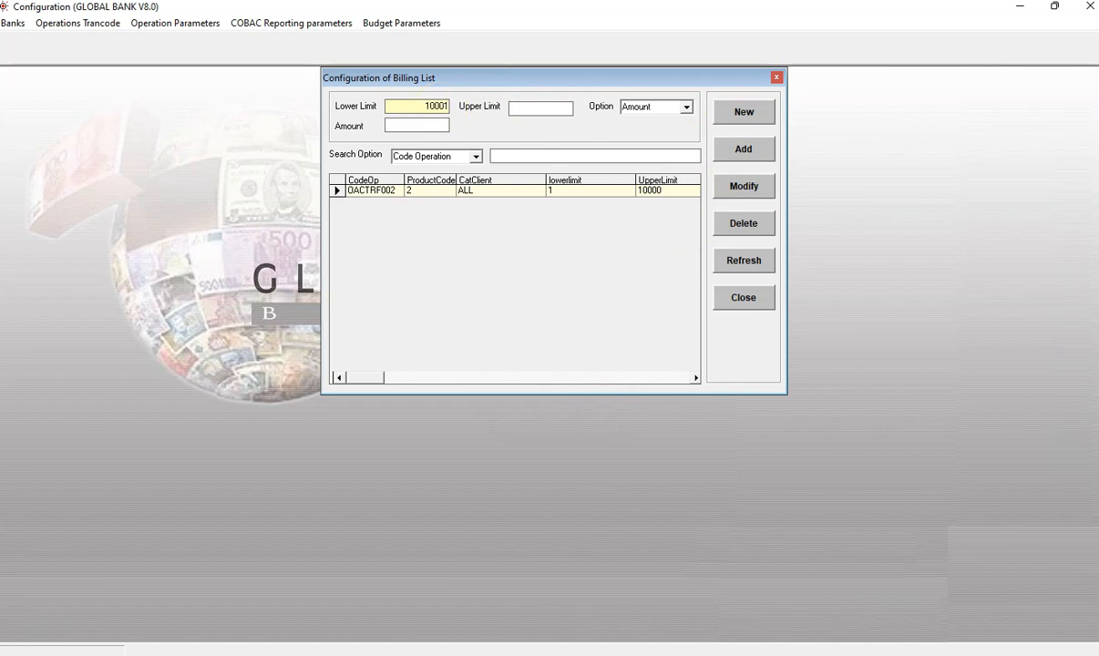
{"action": "left_click", "coordinate": [561, 109]}
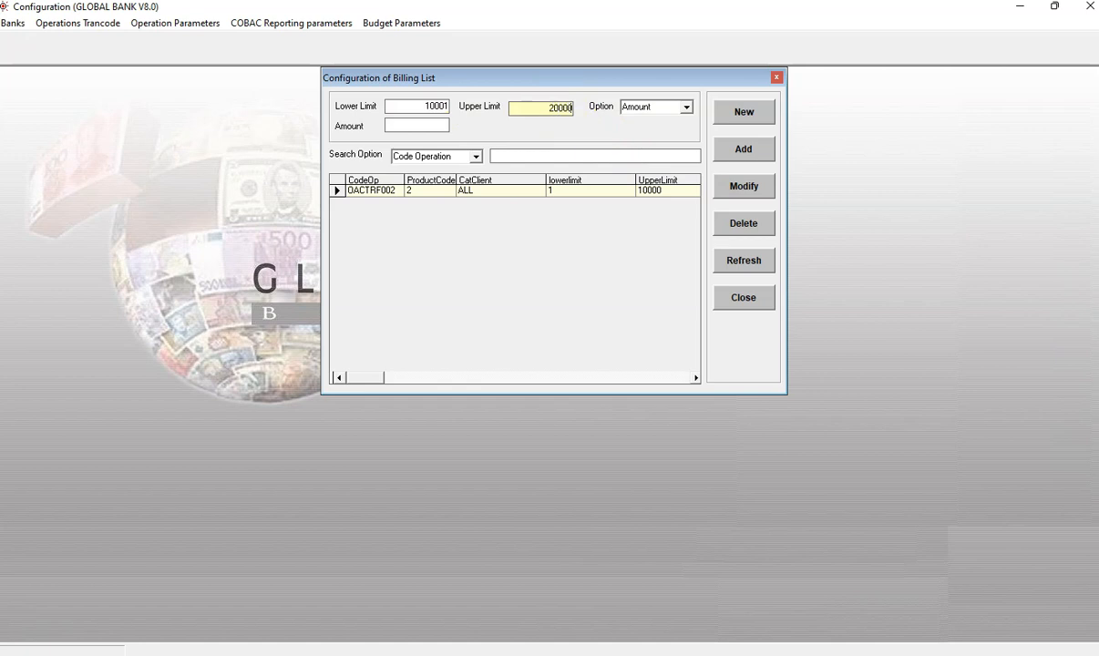
{"action": "left_click", "coordinate": [423, 126]}
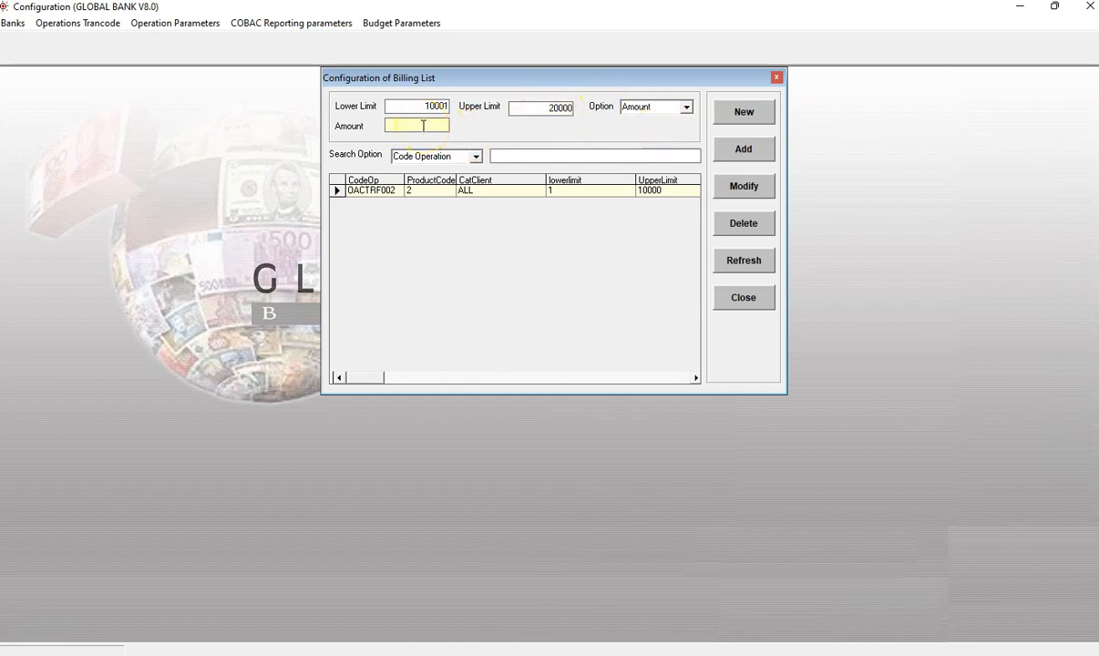
{"action": "type", "text": "200"}
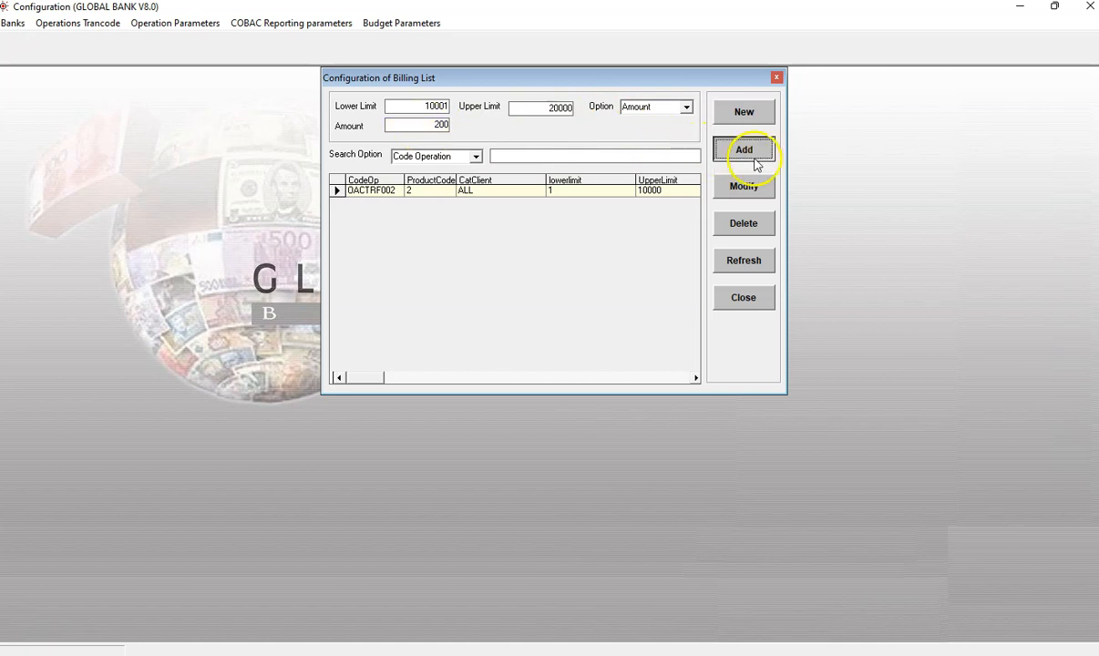
{"action": "left_click", "coordinate": [744, 150]}
{"action": "left_click", "coordinate": [558, 379]}
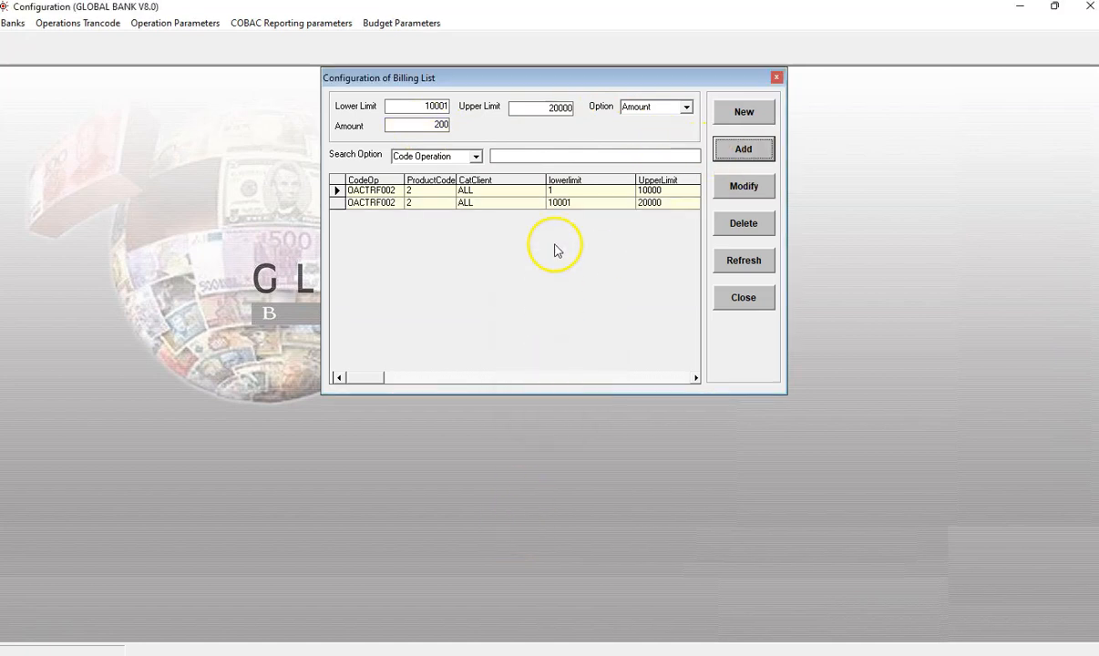
Step: Add a third fee tier from 20001 to 99999 with an amount of 400 and close the tier window
{"action": "left_click", "coordinate": [744, 111]}
{"action": "left_click", "coordinate": [425, 110]}
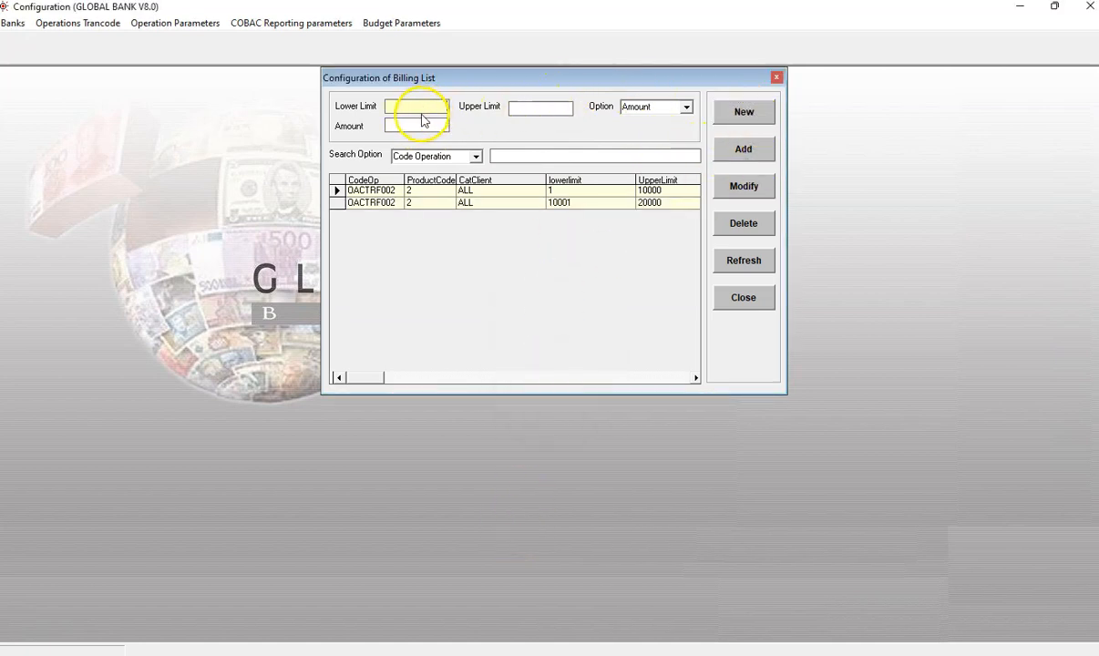
{"action": "type", "text": "1"}
{"action": "left_click", "coordinate": [556, 107]}
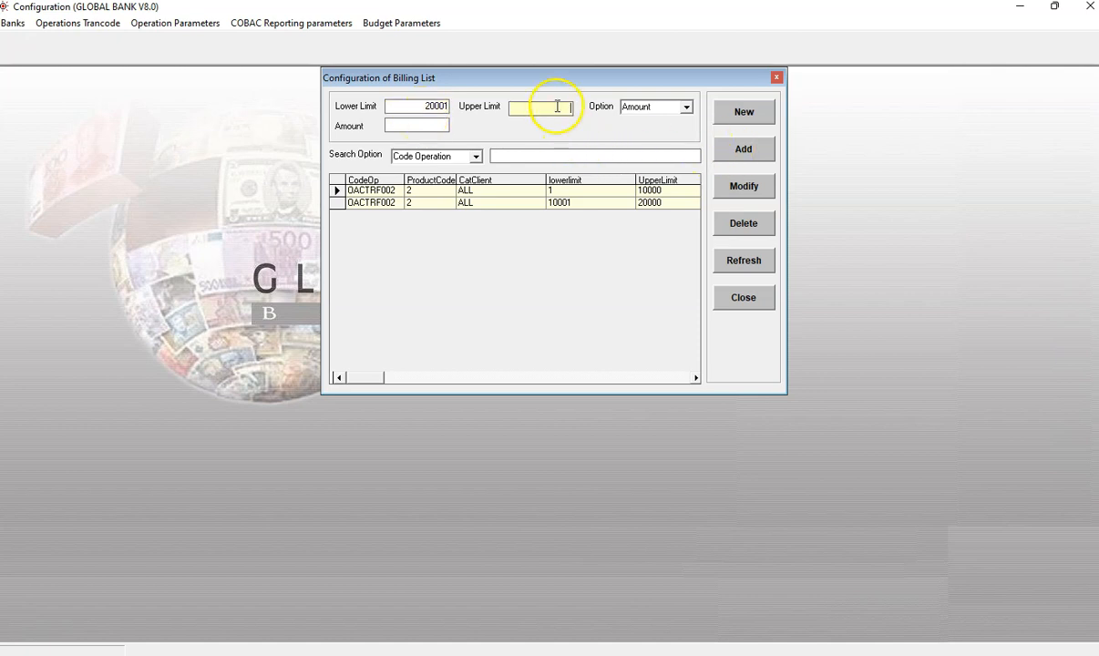
{"action": "type", "text": "99999"}
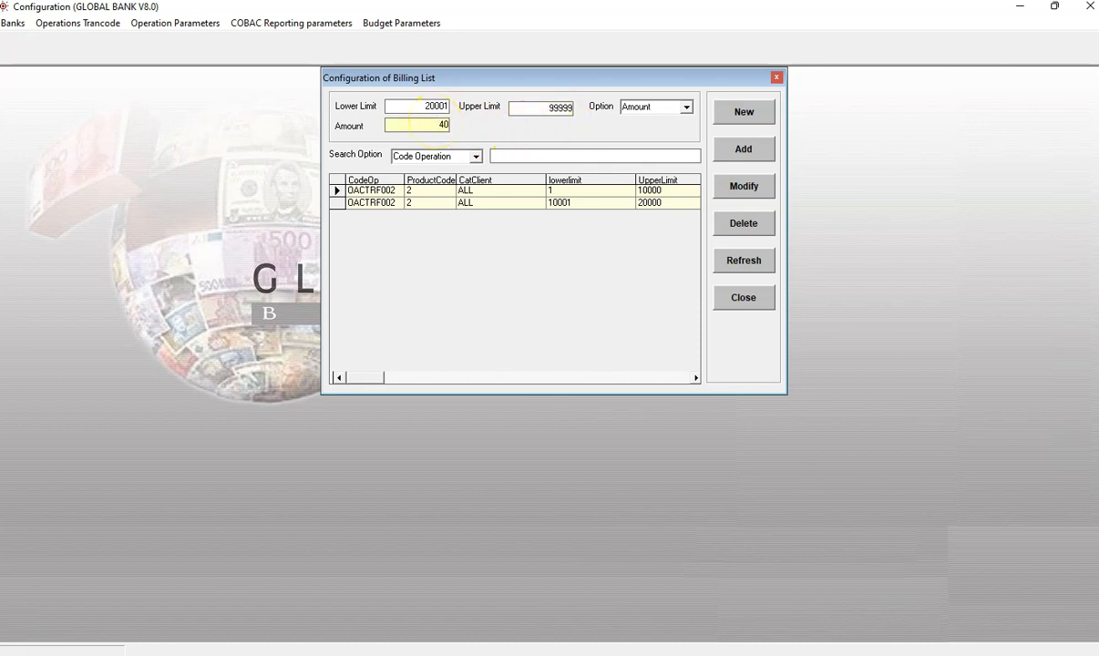
{"action": "left_click", "coordinate": [754, 149]}
{"action": "left_click", "coordinate": [552, 378]}
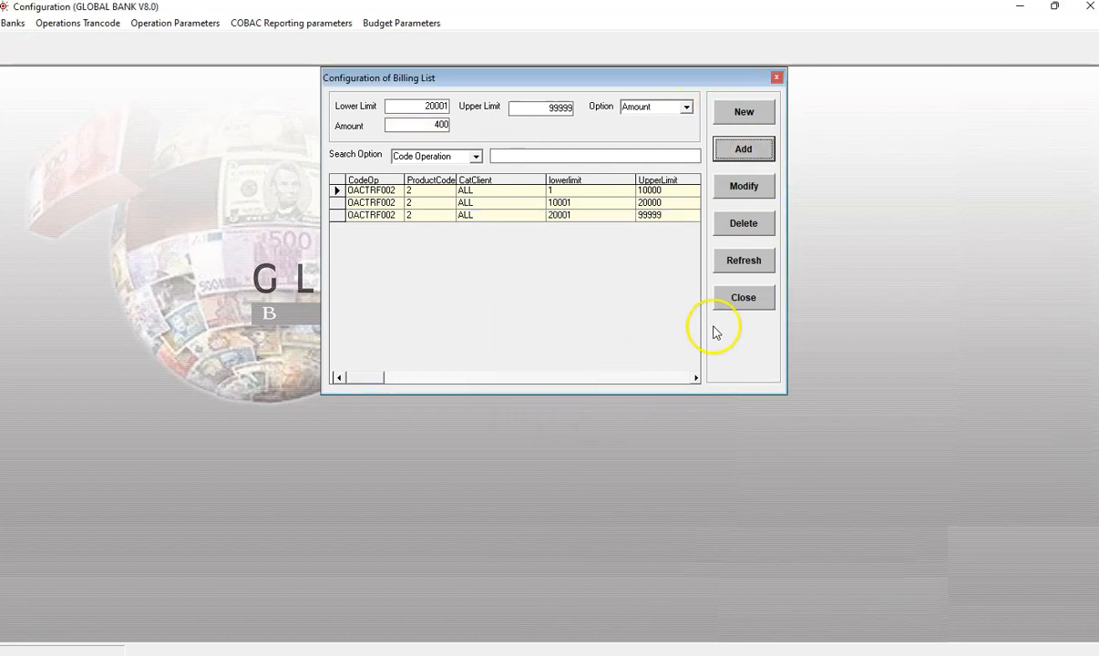
{"action": "left_click", "coordinate": [754, 305]}
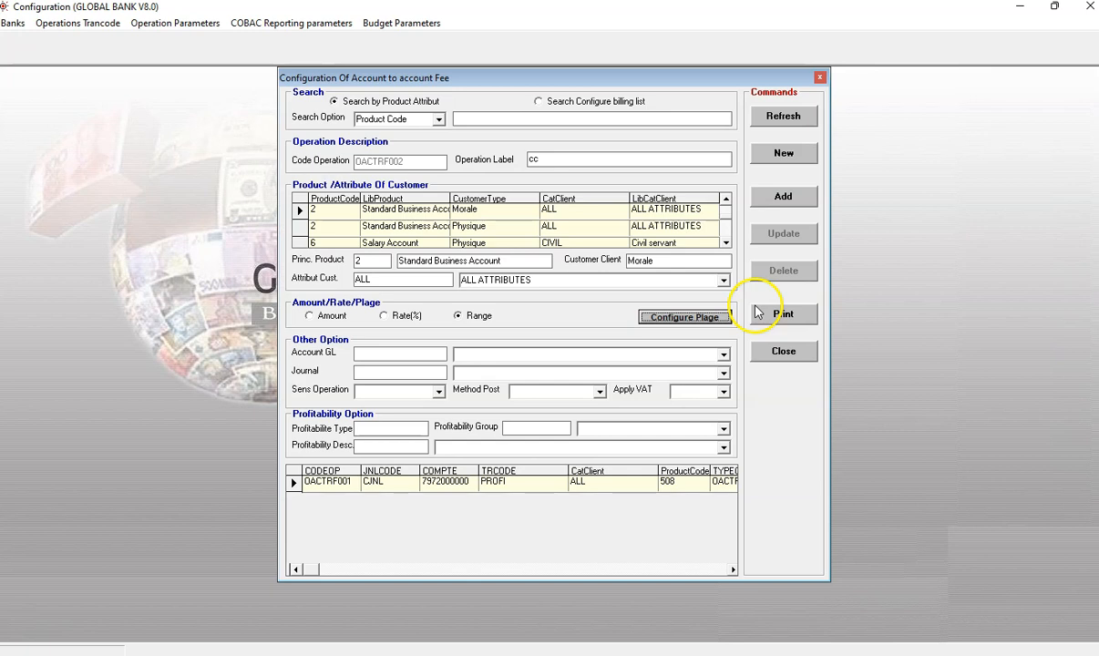
{"action": "left_click", "coordinate": [722, 354]}
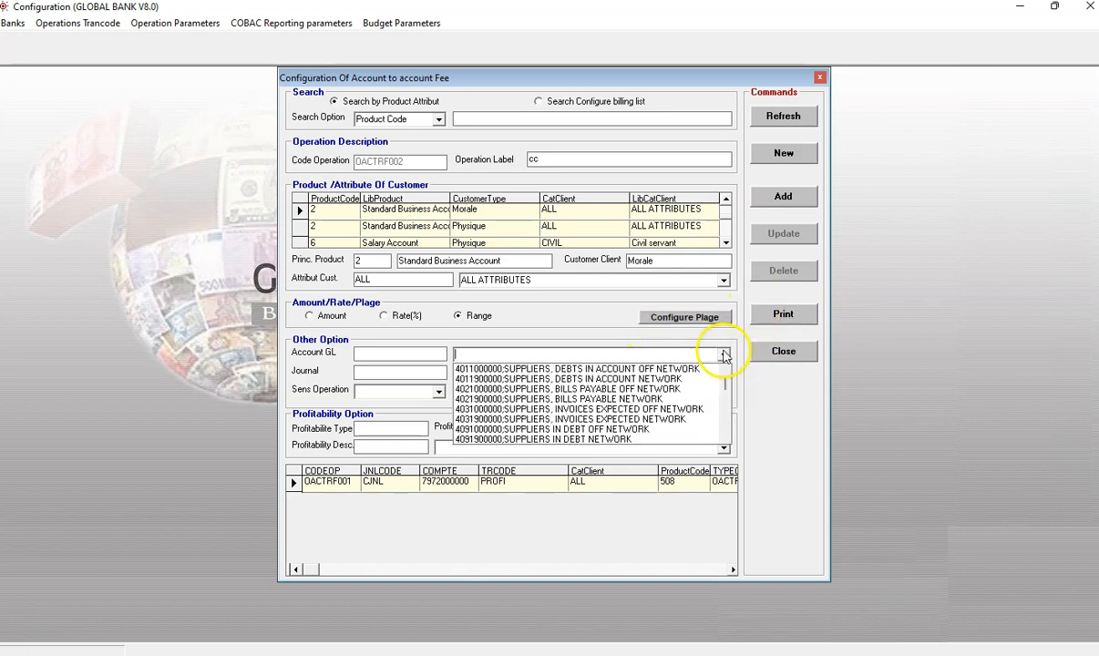
{"action": "left_click", "coordinate": [578, 387]}
{"action": "left_click", "coordinate": [401, 355]}
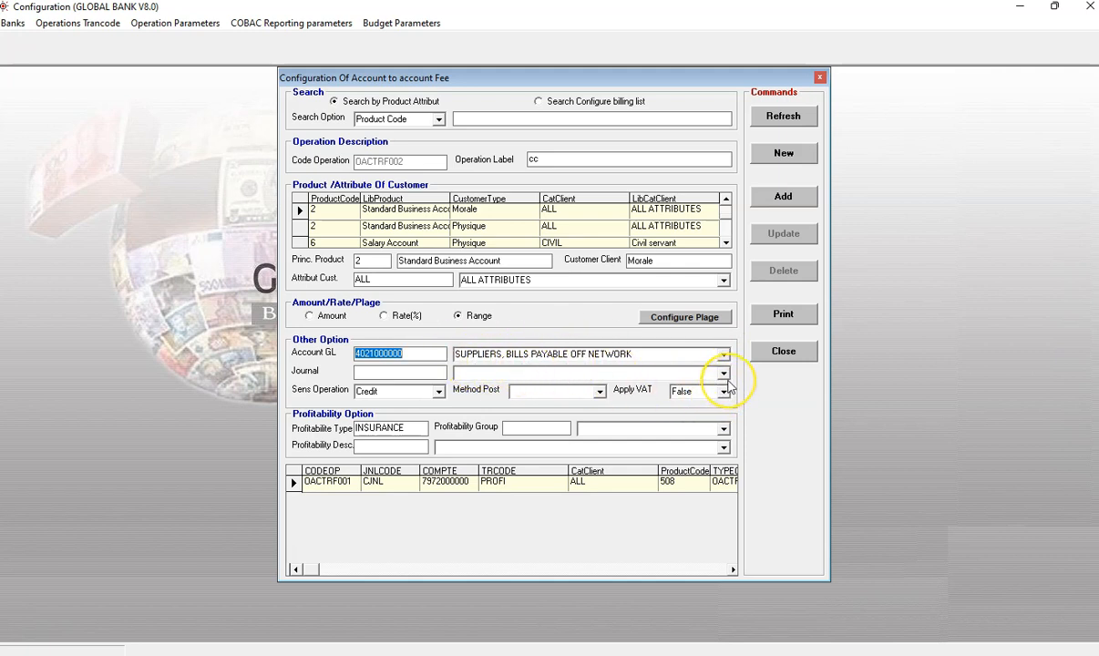
Step: Set the journal to Adjustement Journal (ADJ) and the posting method to AUTO
{"action": "left_click", "coordinate": [690, 374]}
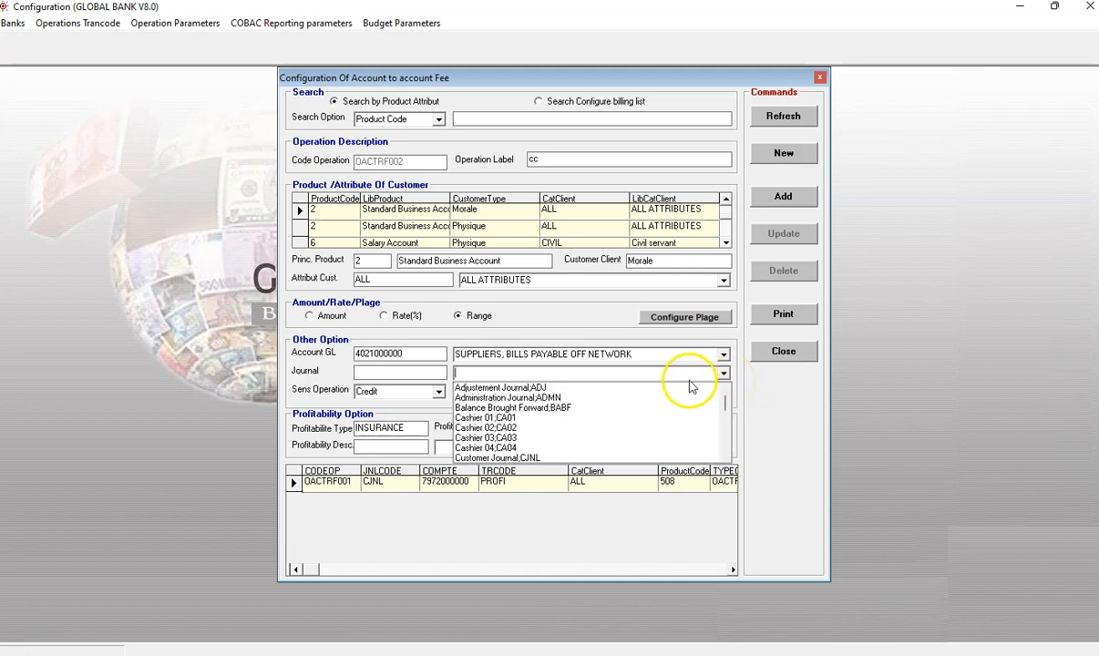
{"action": "left_click", "coordinate": [674, 387]}
{"action": "left_click", "coordinate": [601, 395]}
{"action": "left_click", "coordinate": [567, 408]}
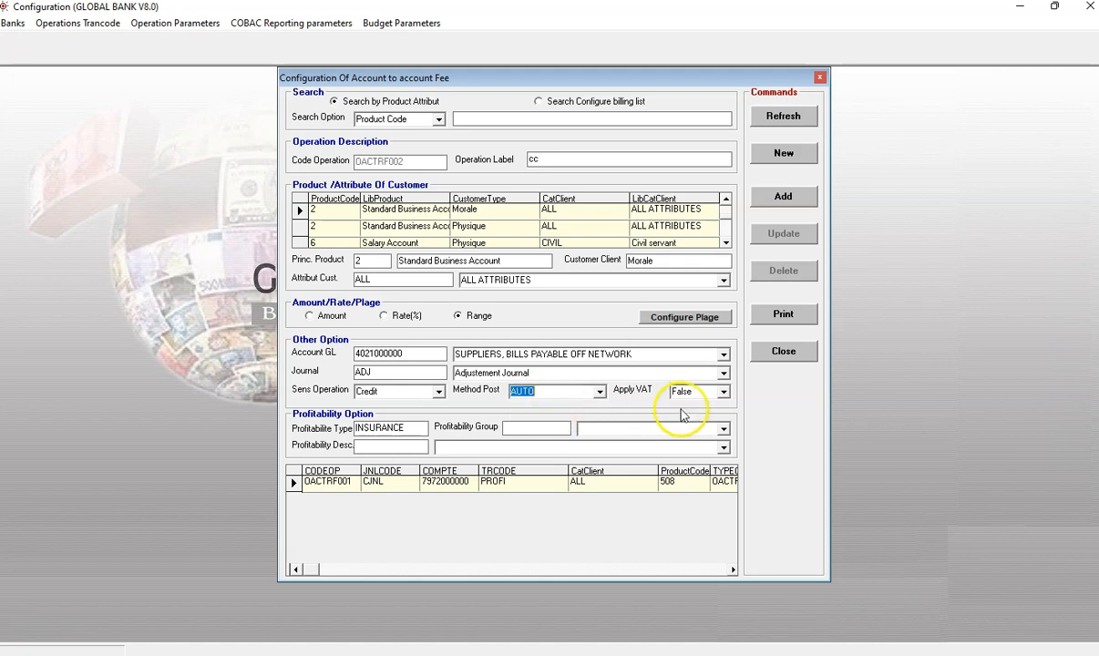
Step: Set Apply VAT to True and select TPRCM INSURANCE as the profitability group and profitability description
{"action": "left_click", "coordinate": [726, 393]}
{"action": "left_click", "coordinate": [697, 403]}
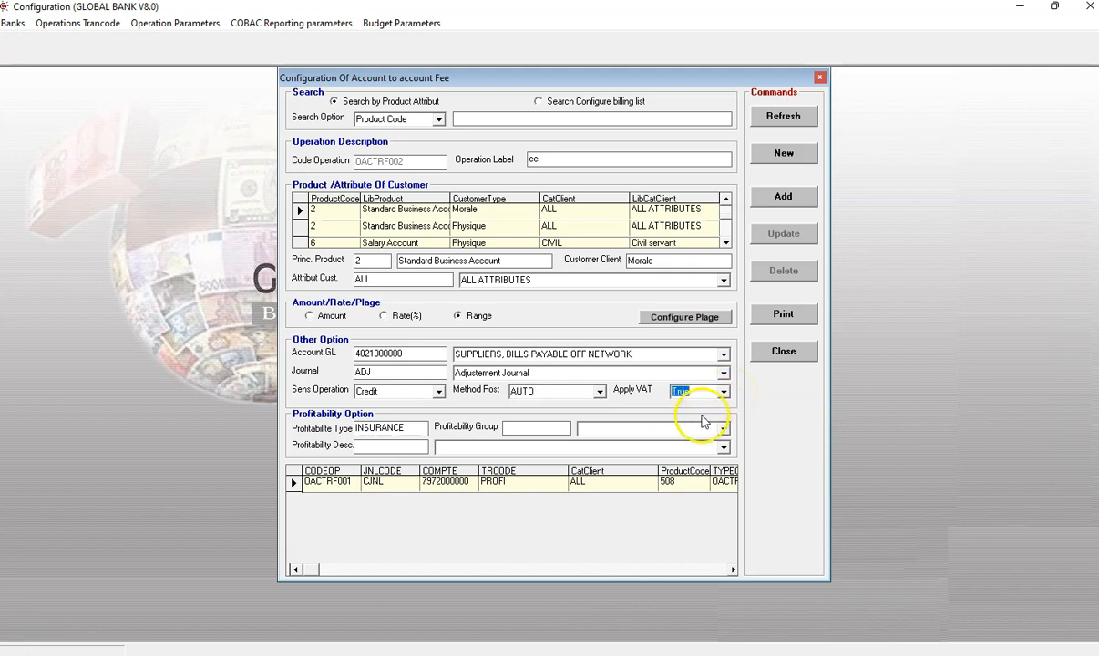
{"action": "left_click", "coordinate": [723, 428]}
{"action": "left_click", "coordinate": [638, 441]}
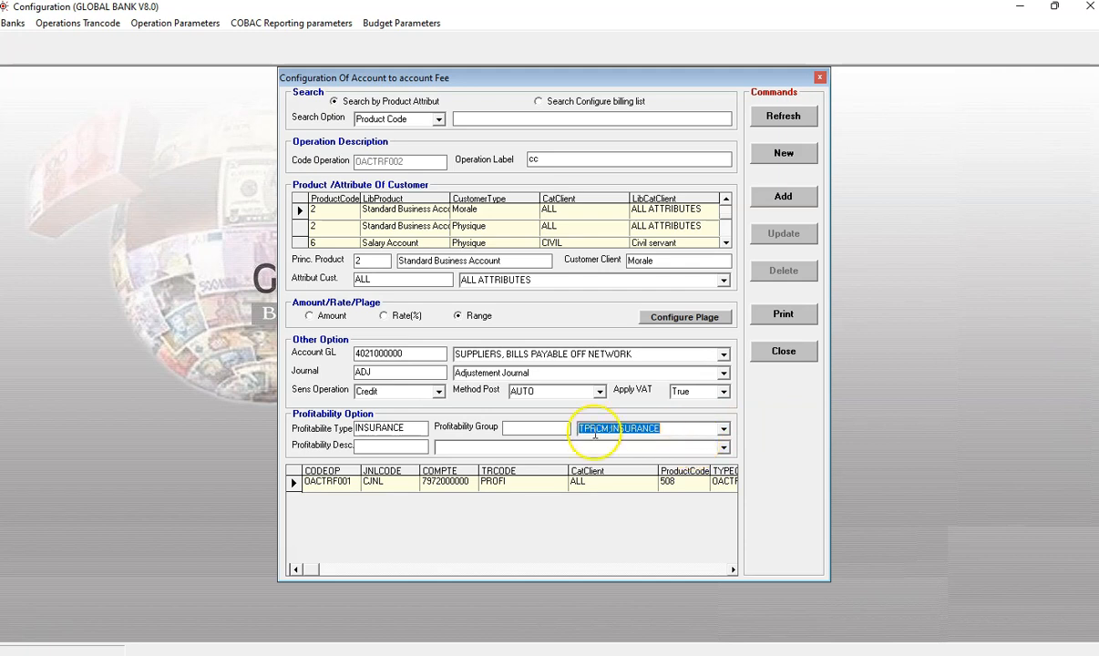
{"action": "left_click", "coordinate": [723, 448]}
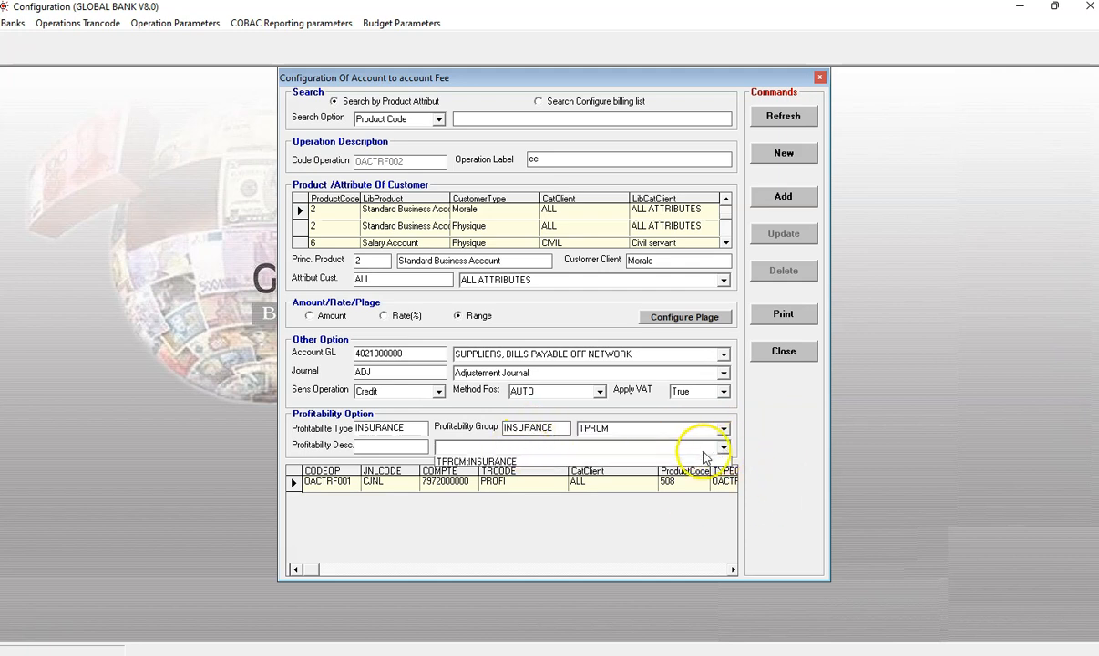
{"action": "left_click", "coordinate": [670, 461]}
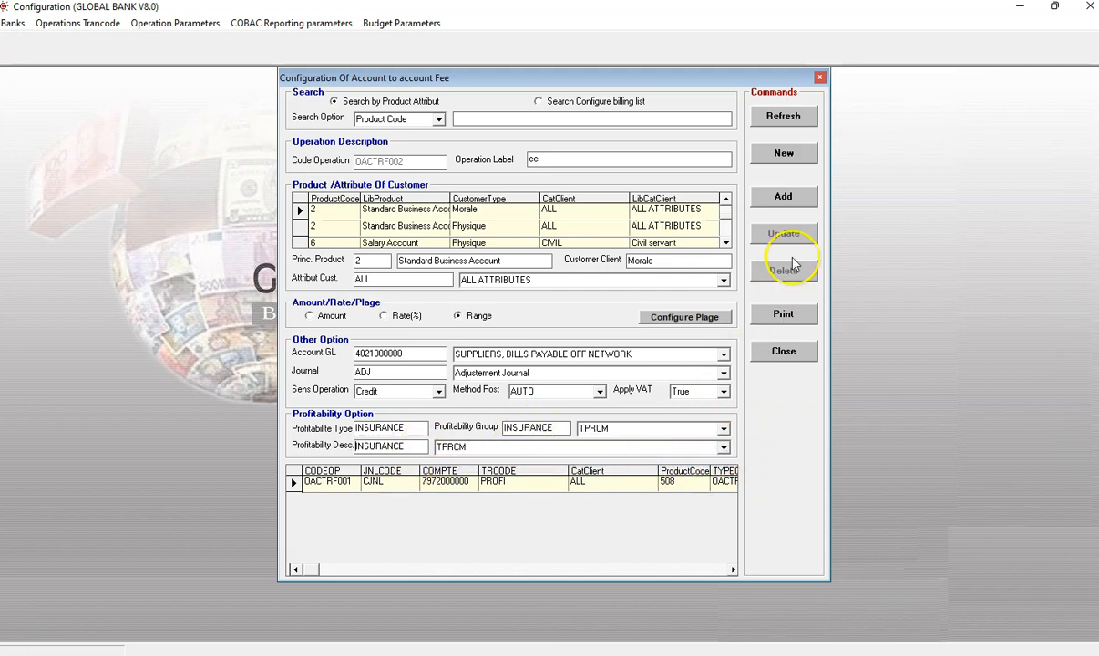
Step: Add the configured Account to Account fee operation and close the fee configuration window
{"action": "left_click", "coordinate": [783, 196]}
{"action": "left_click", "coordinate": [560, 375]}
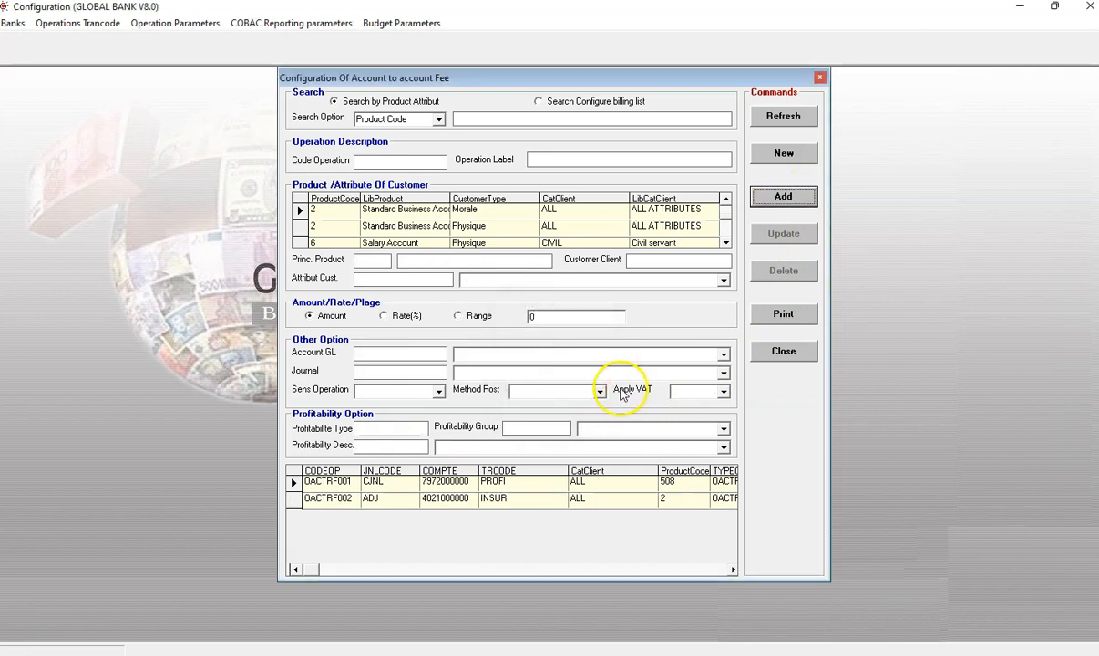
{"action": "left_click", "coordinate": [819, 78]}
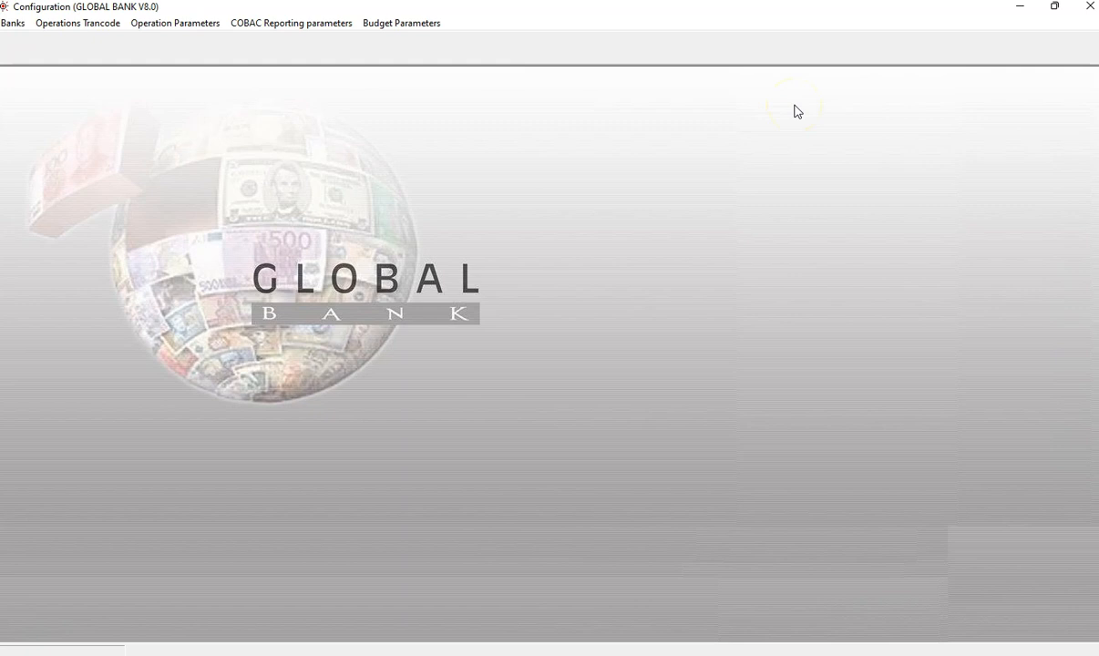
Step: Open the Billing List configuration from the operation parameters
{"action": "left_click", "coordinate": [201, 24]}
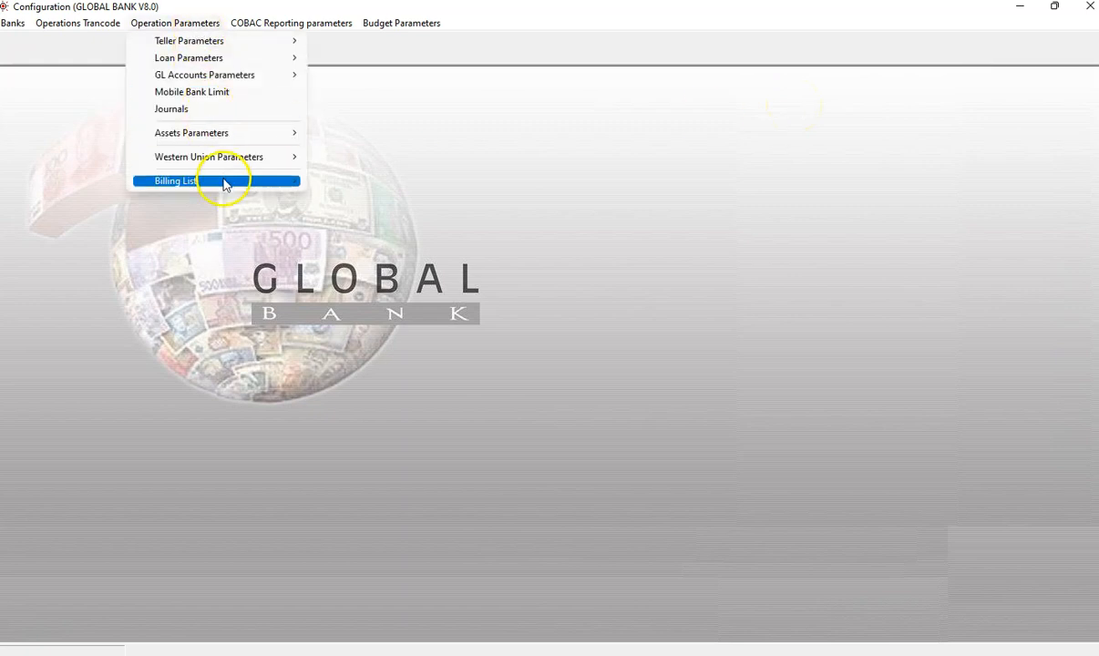
{"action": "mouse_move", "coordinate": [225, 182]}
{"action": "left_click", "coordinate": [345, 181]}
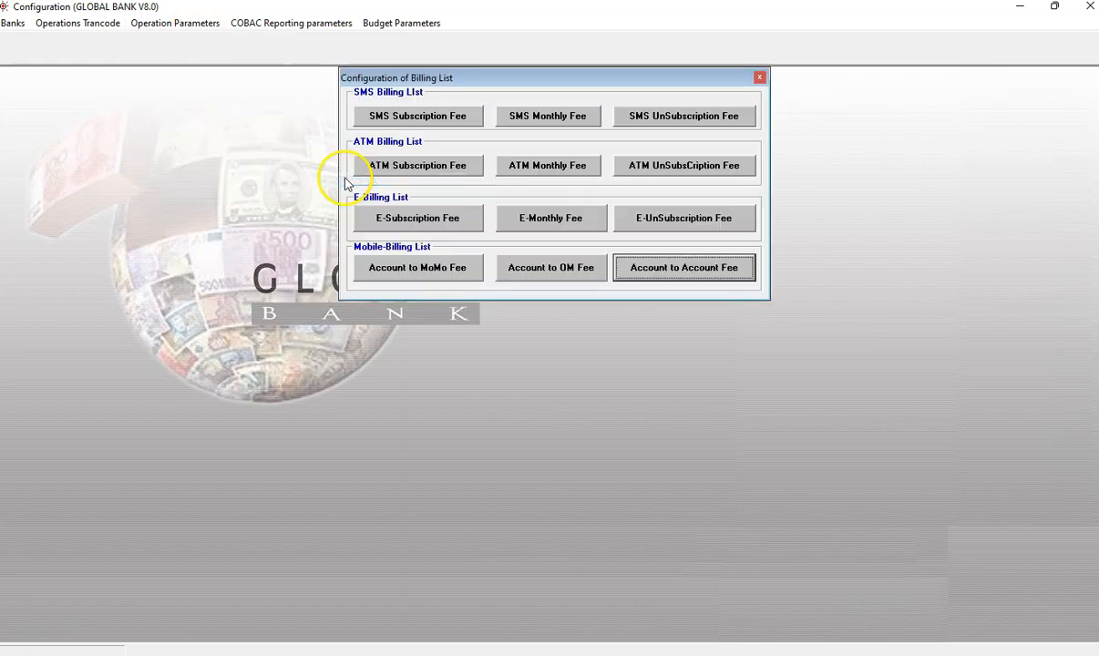